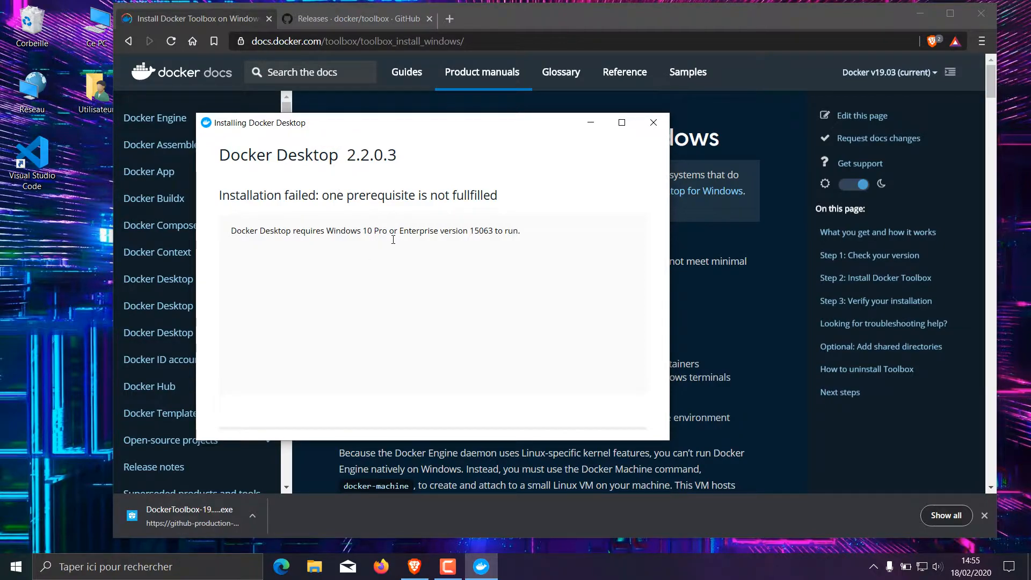
# Check the Windows edition requirement in the Docker Desktop installer and close the installer window.
pyautogui.moveTo(404, 230); pyautogui.dragTo(524, 232)
pyautogui.click(535, 296)
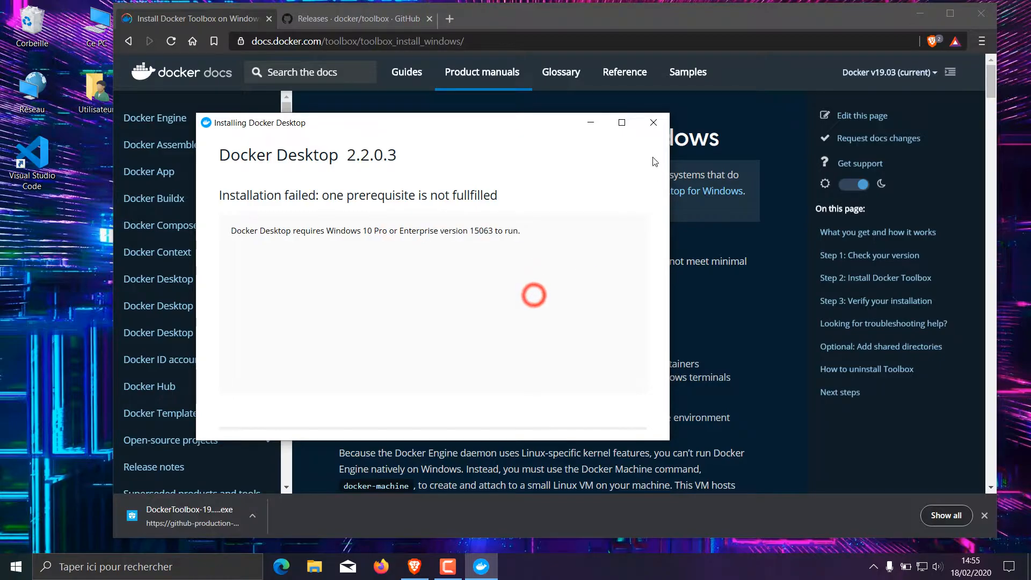
pyautogui.click(654, 123)
# Review the system requirements and installation instructions on the Docker Toolbox for Windows documentation page.
pyautogui.scroll(-15, 438, 125)
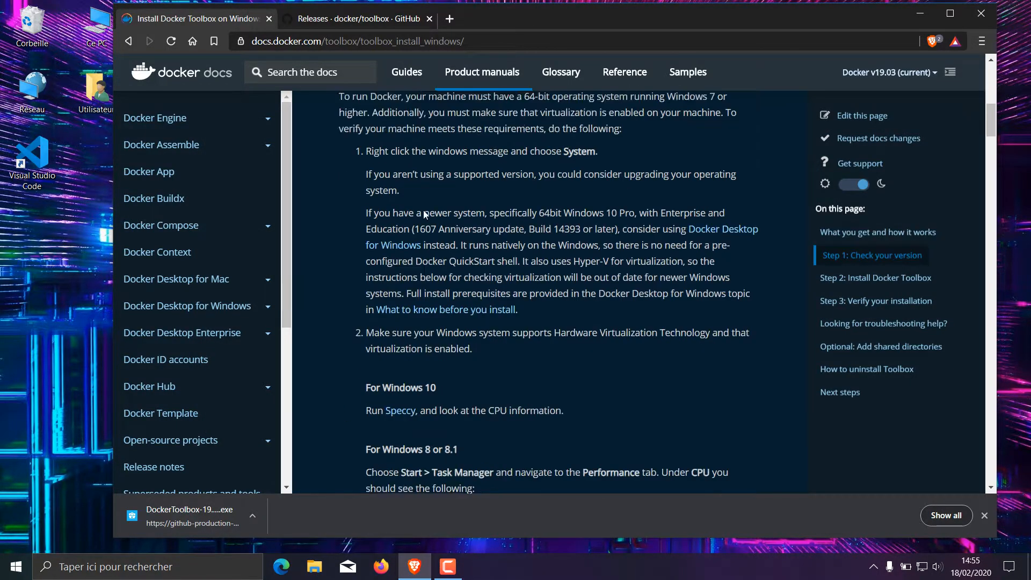
pyautogui.scroll(-5, 436, 238)
pyautogui.scroll(20, 451, 268)
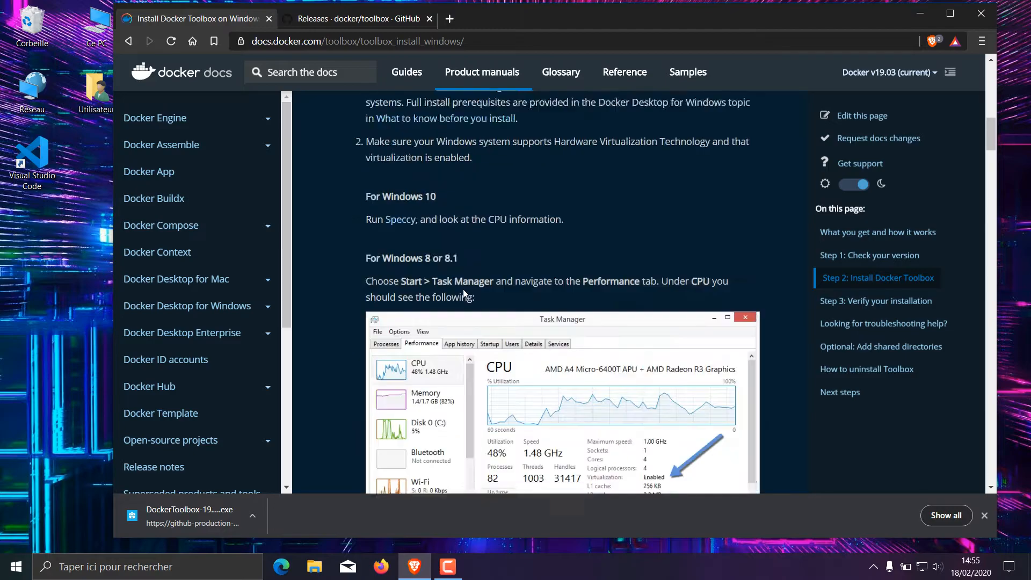
pyautogui.scroll(-10, 532, 299)
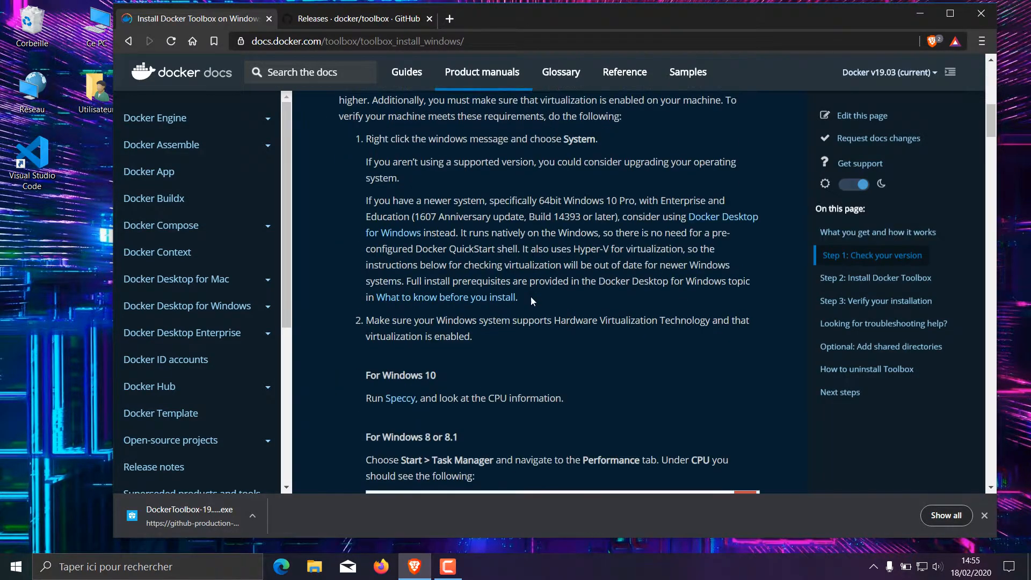
pyautogui.scroll(-8, 415, 195)
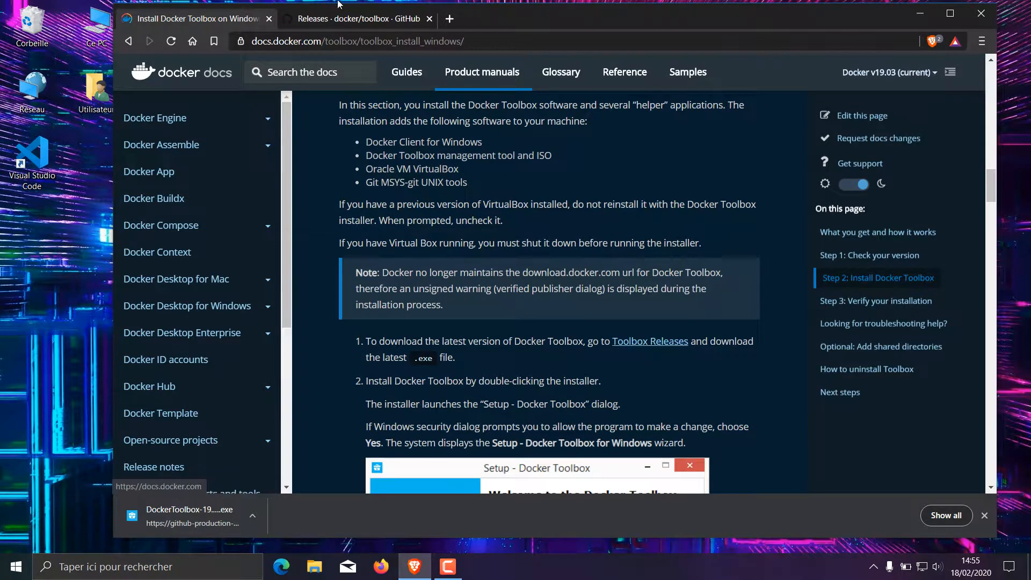
# Examine the included components and downloadable assets of the Docker Toolbox v19.03.1 release on GitHub.
pyautogui.click(347, 19)
pyautogui.scroll(-4, 454, 248)
pyautogui.scroll(-9, 454, 248)
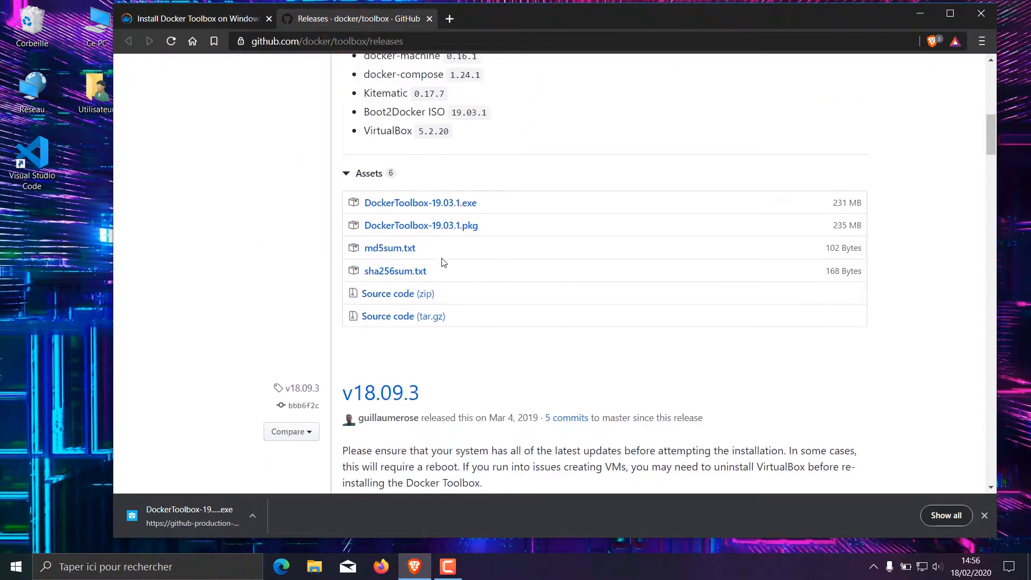
pyautogui.scroll(10, 472, 339)
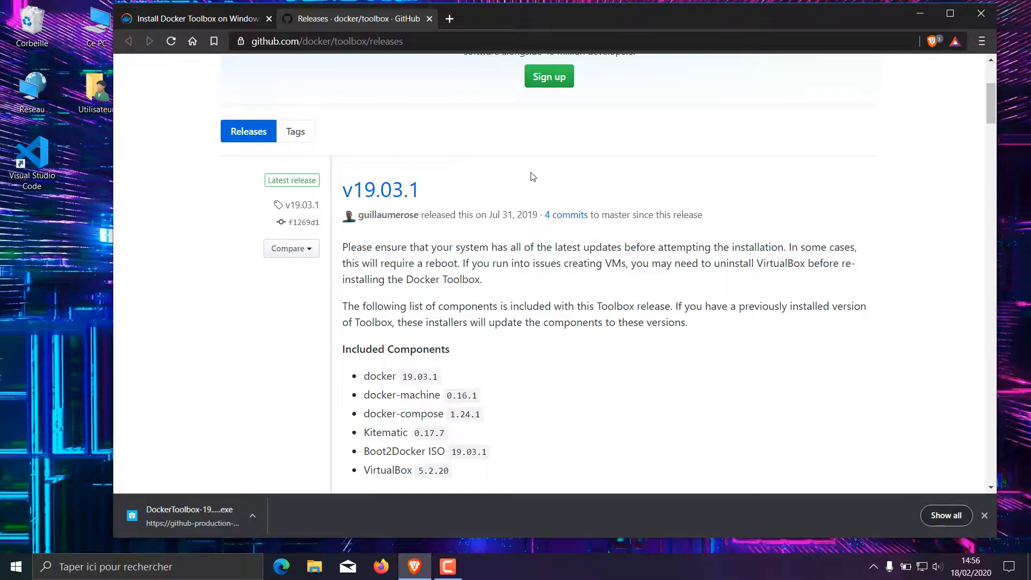
pyautogui.scroll(2, 537, 173)
pyautogui.scroll(-5, 385, 328)
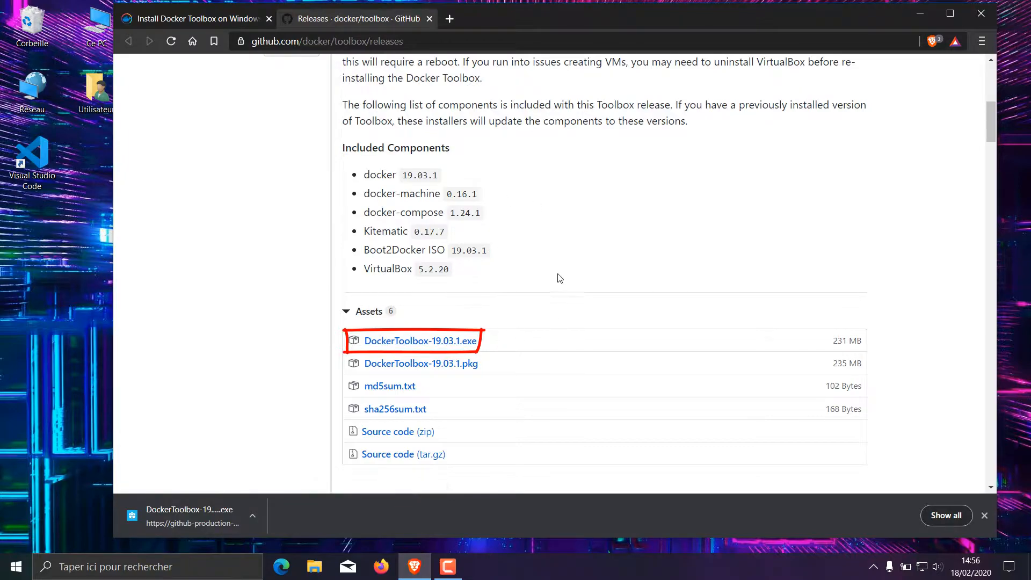
# Run the downloaded DockerToolbox-19.03.1.exe and proceed through setup to the component selection.
pyautogui.click(187, 513)
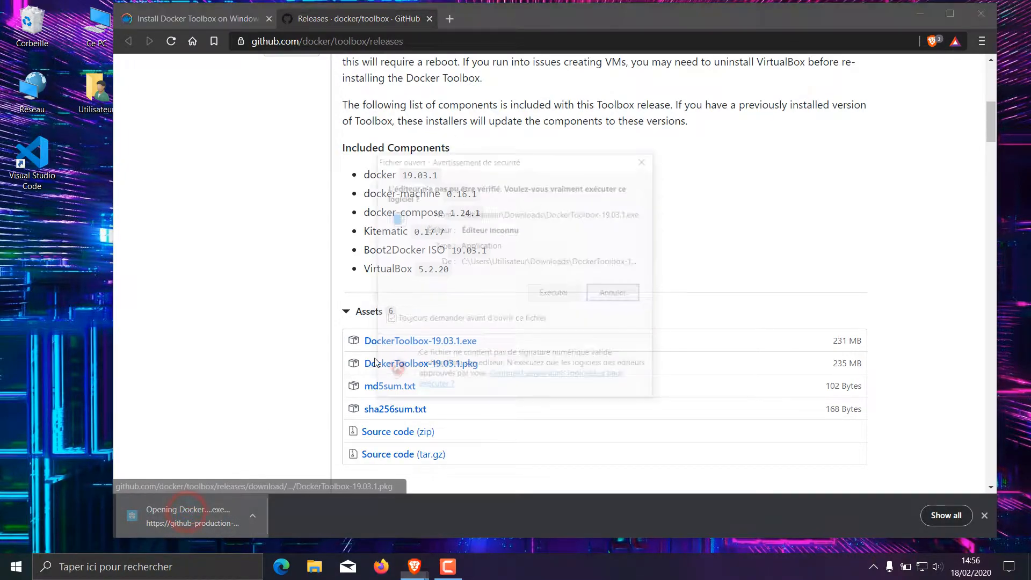
pyautogui.click(562, 291)
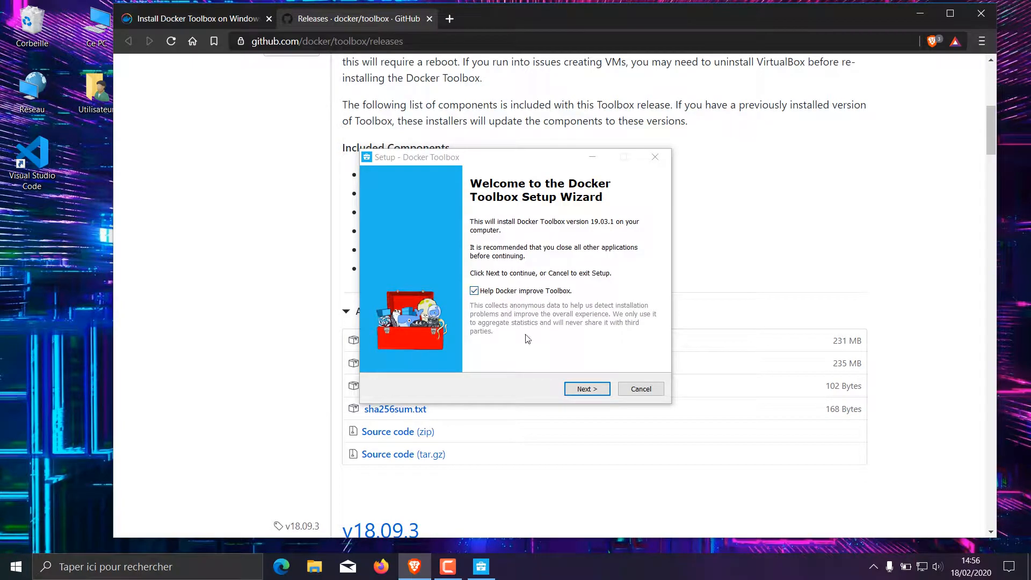
pyautogui.click(591, 388)
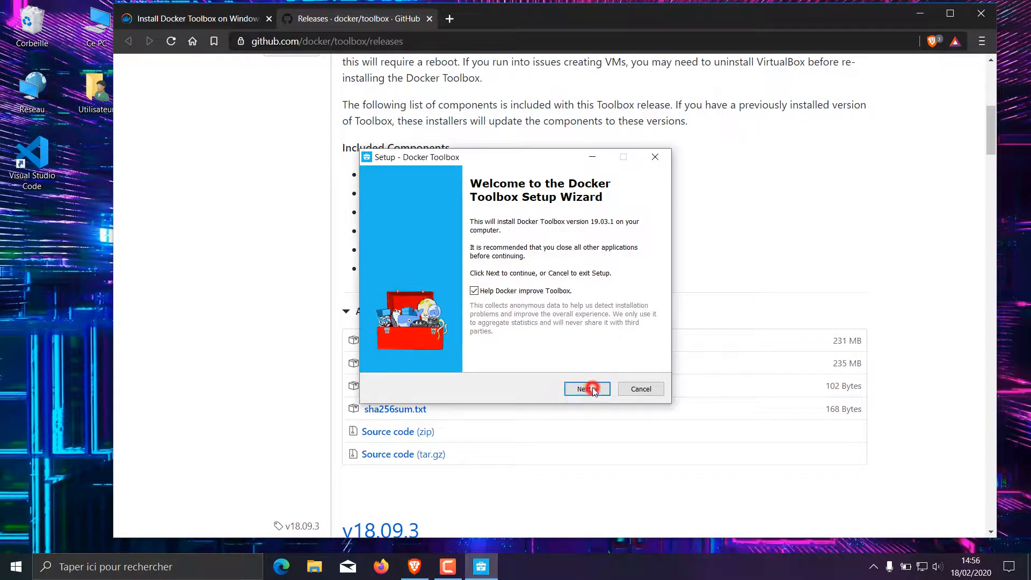
pyautogui.click(587, 389)
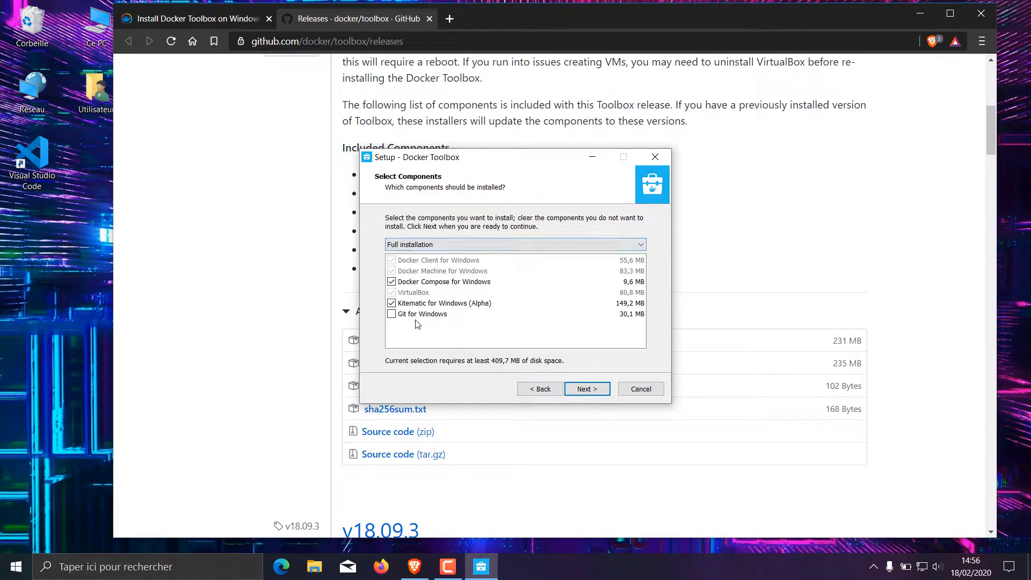
# Include Git for Windows in the components, keep the default additional tasks, and start the installation.
pyautogui.click(391, 314)
pyautogui.click(583, 390)
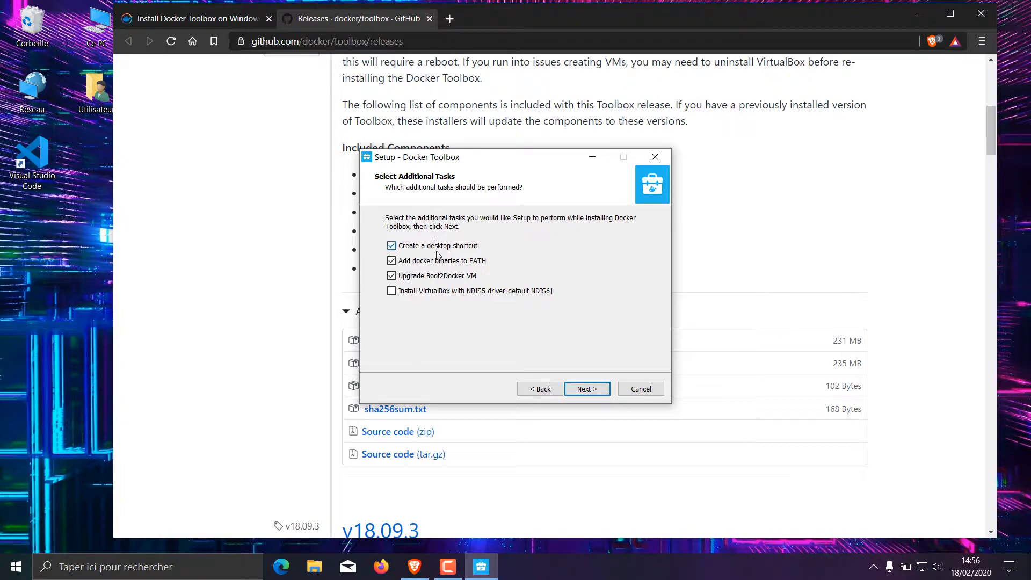
pyautogui.click(589, 389)
pyautogui.click(589, 388)
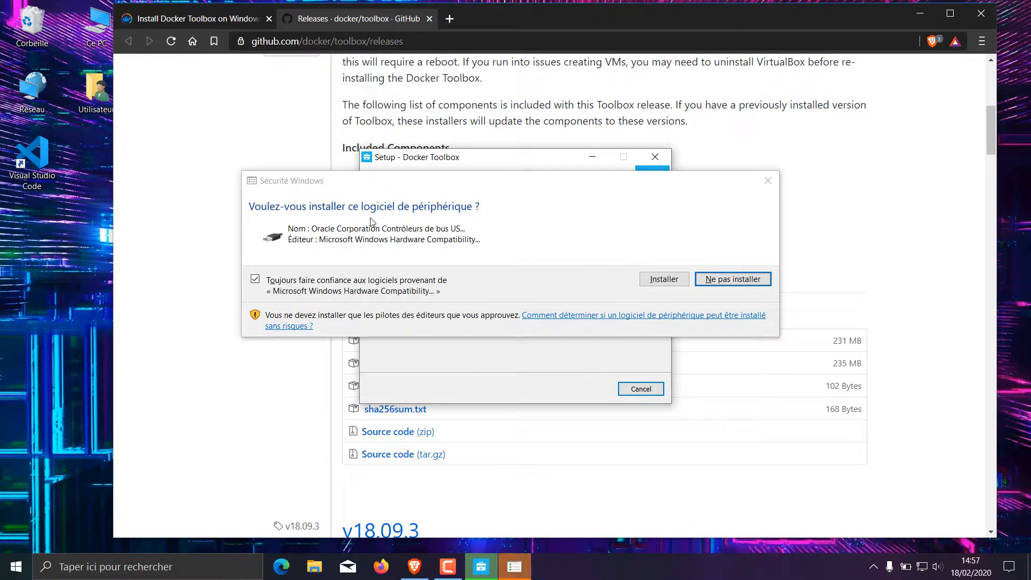
# Allow the Oracle Corporation device software to install, then finish the Docker Toolbox setup and close the shortcuts folder.
pyautogui.click(656, 276)
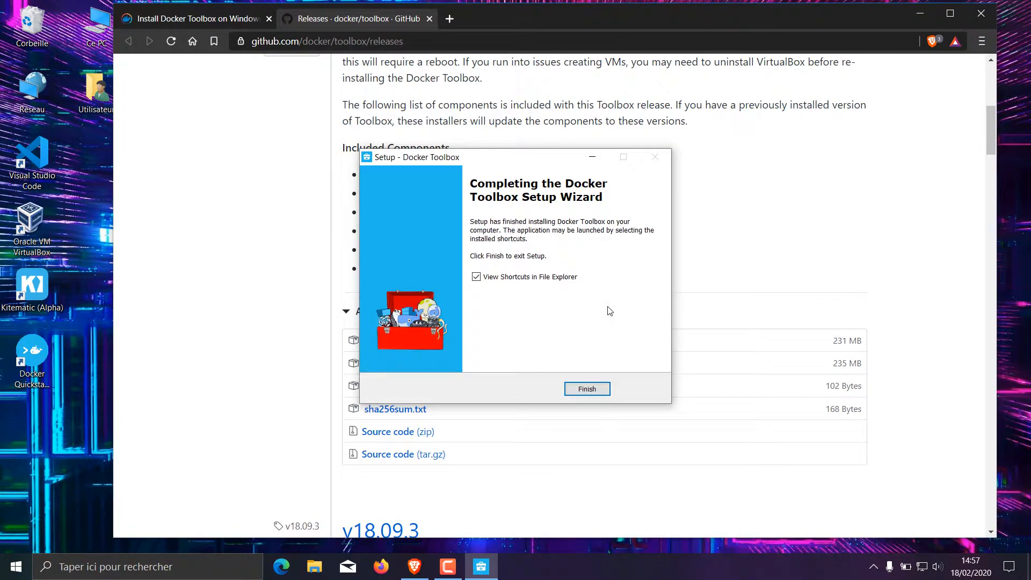
pyautogui.click(588, 389)
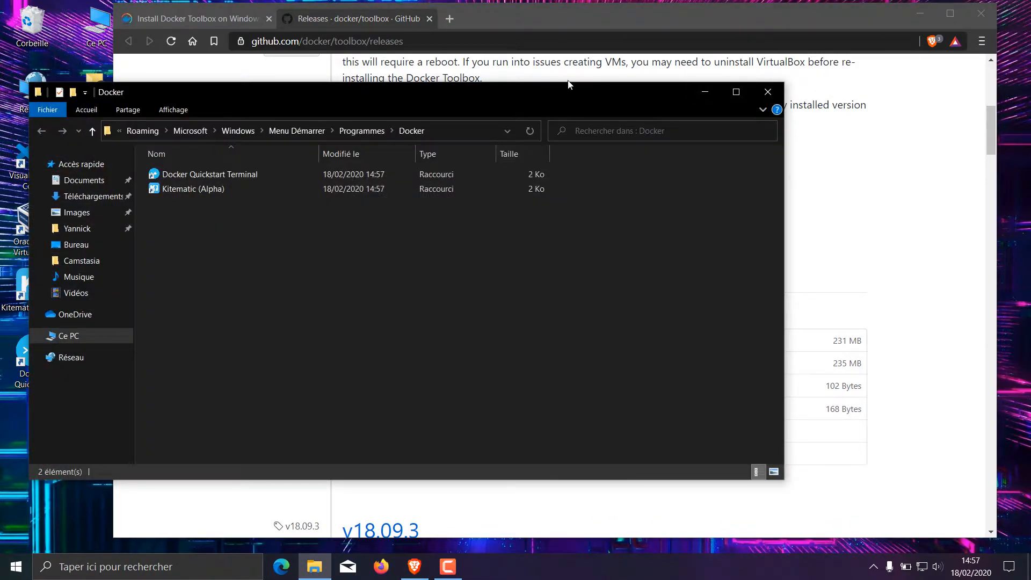
pyautogui.moveTo(554, 93); pyautogui.dragTo(667, 99)
pyautogui.click(881, 98)
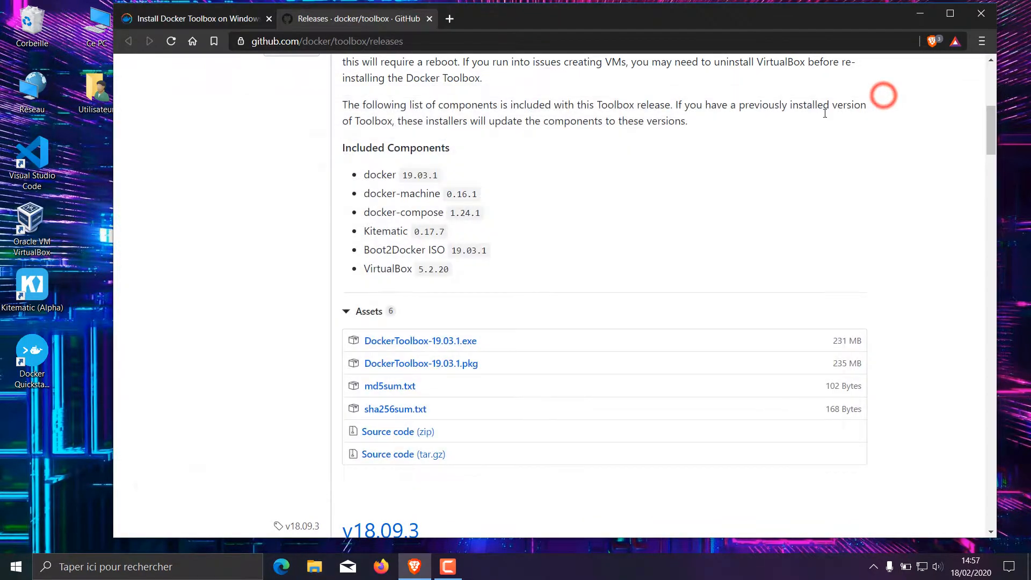
# Launch the Docker Quickstart Terminal from its desktop shortcut.
pyautogui.moveTo(51, 415); pyautogui.dragTo(36, 239)
pyautogui.click(34, 358)
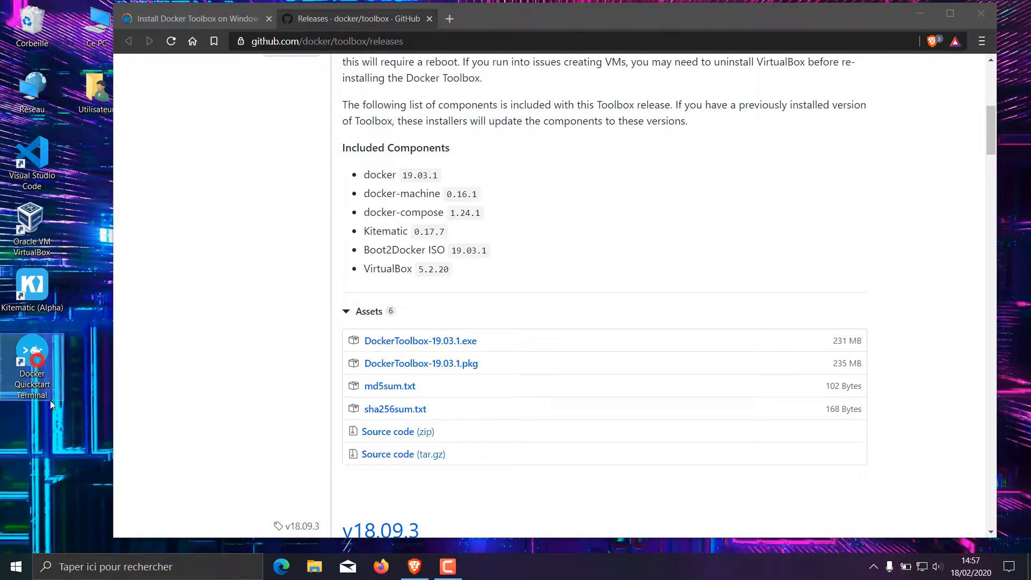
pyautogui.doubleClick(34, 366)
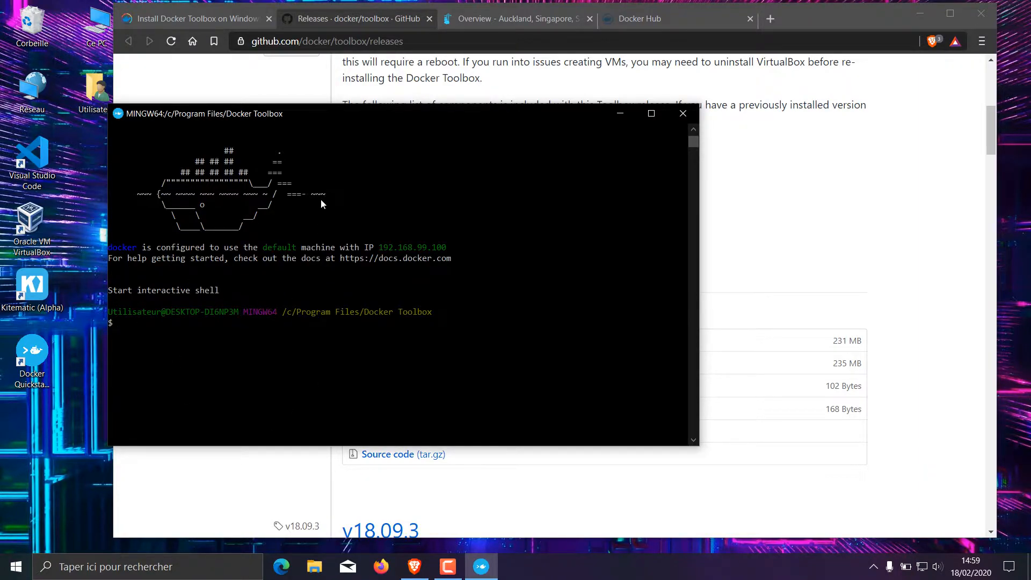
# Print the current working directory in the Docker terminal with pwd.
pyautogui.moveTo(307, 121); pyautogui.dragTo(281, 123)
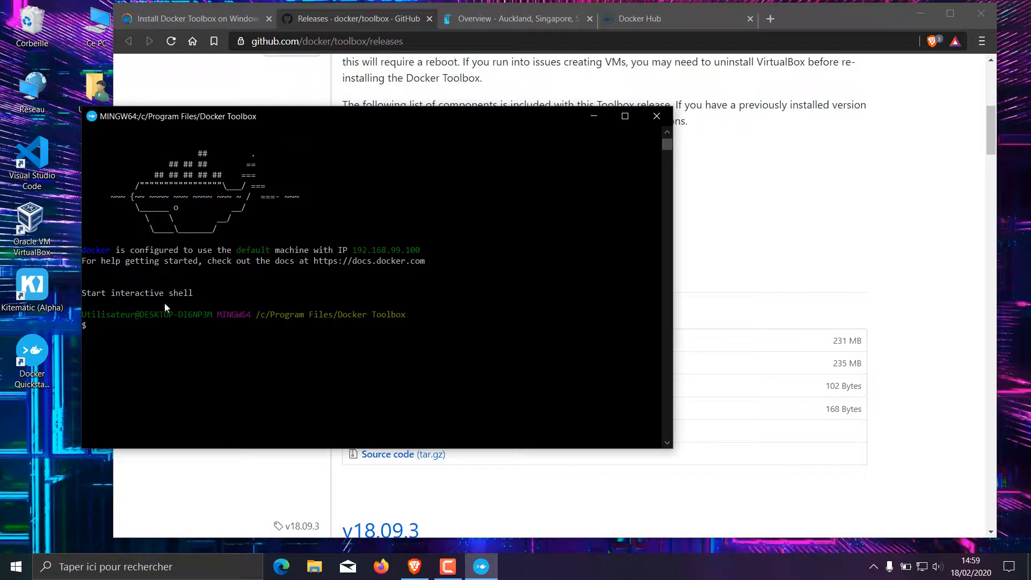
pyautogui.write('pwd')
pyautogui.press('Return')
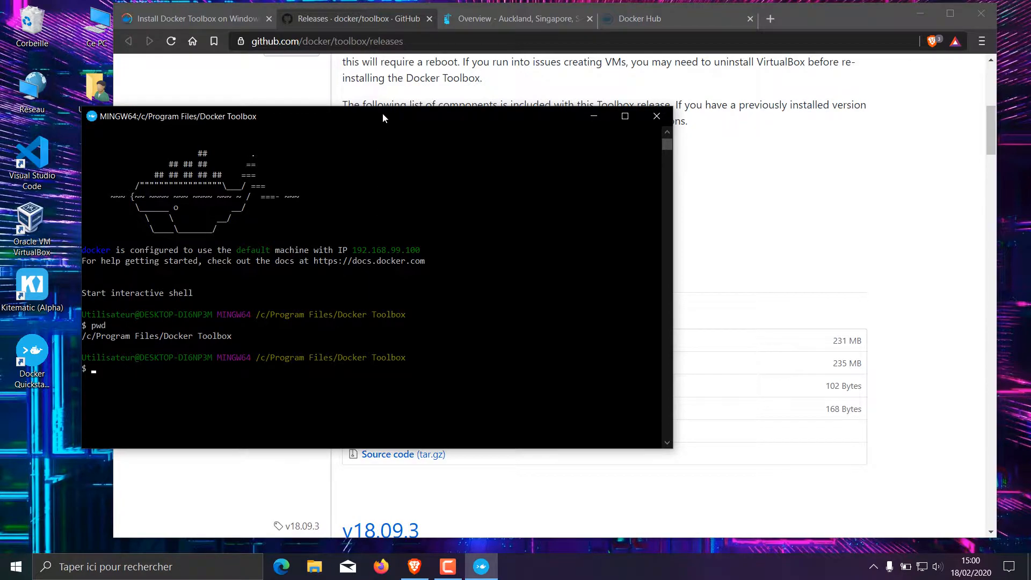
# Try to query the Docker version using a single-dash version option.
pyautogui.write('docker')
pyautogui.write(' 6')
pyautogui.write('version')
pyautogui.press('Return')
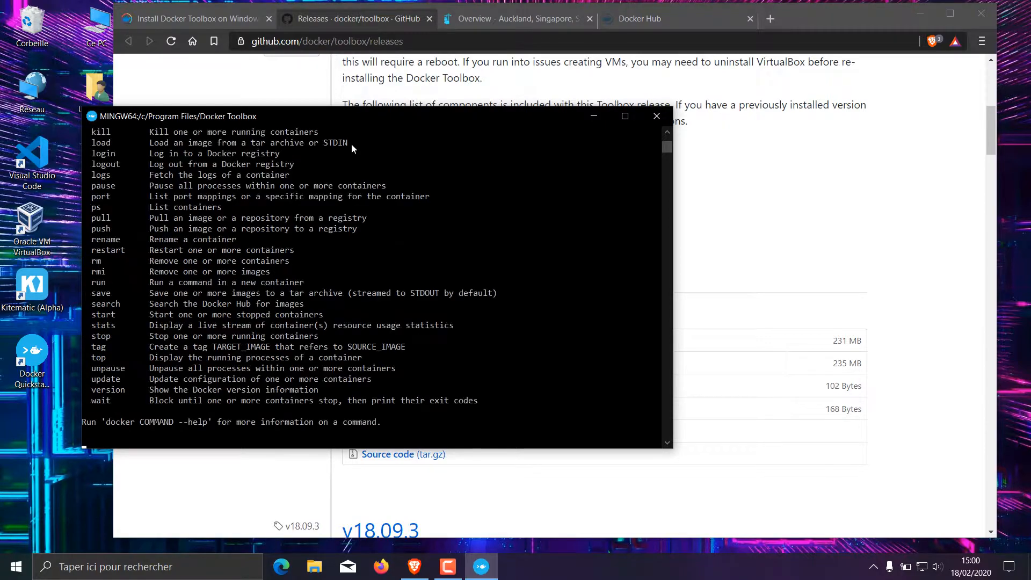
# Correct the previous command to docker --version and run it.
pyautogui.press('Up')
pyautogui.press('Left')
pyautogui.press('Left')
pyautogui.press('Left')
pyautogui.press('Left')
pyautogui.press('Left')
pyautogui.press('Left')
pyautogui.write('-')
pyautogui.press('Return')
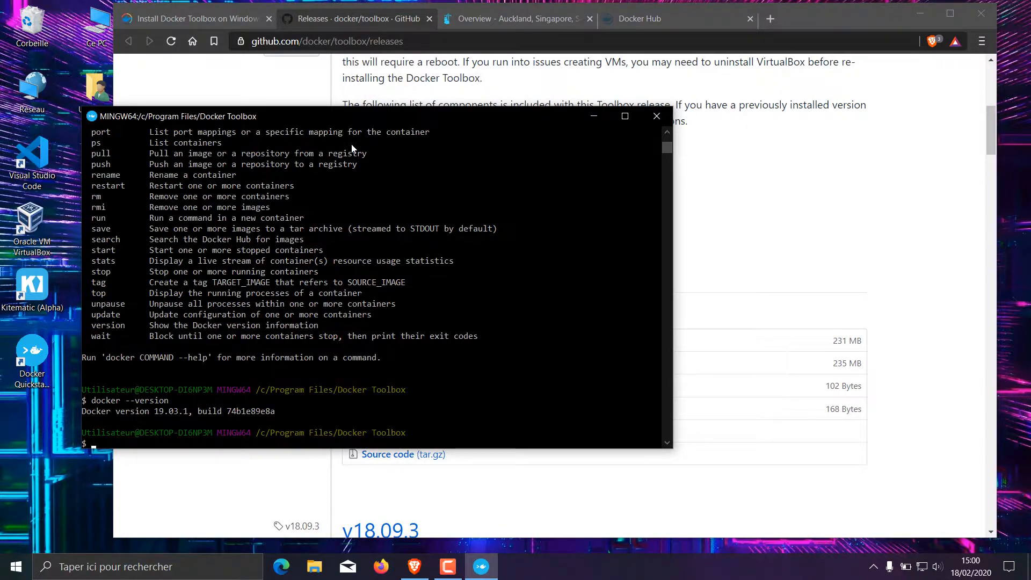
pyautogui.moveTo(391, 116); pyautogui.dragTo(380, 99)
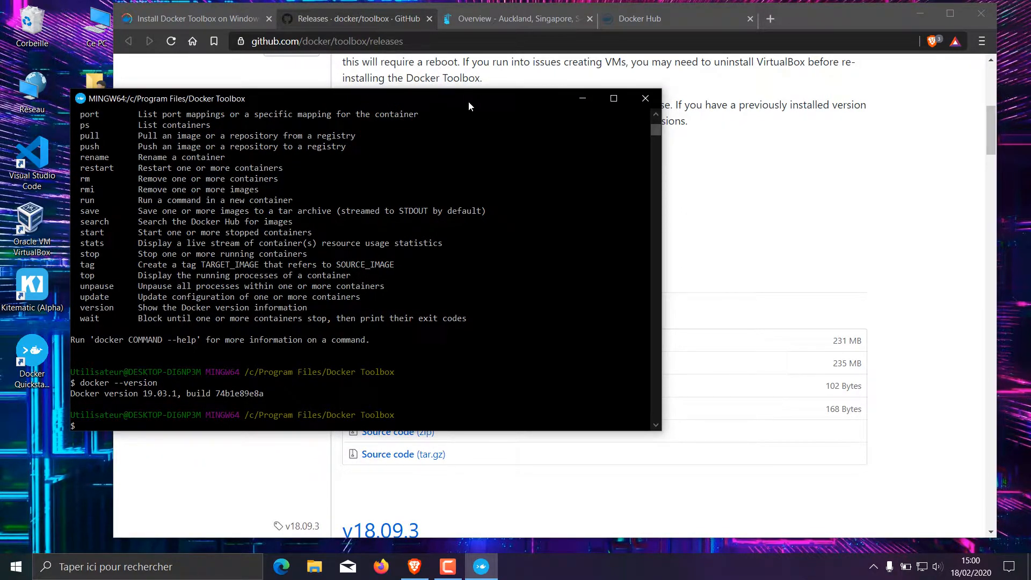
pyautogui.moveTo(395, 100); pyautogui.dragTo(399, 118)
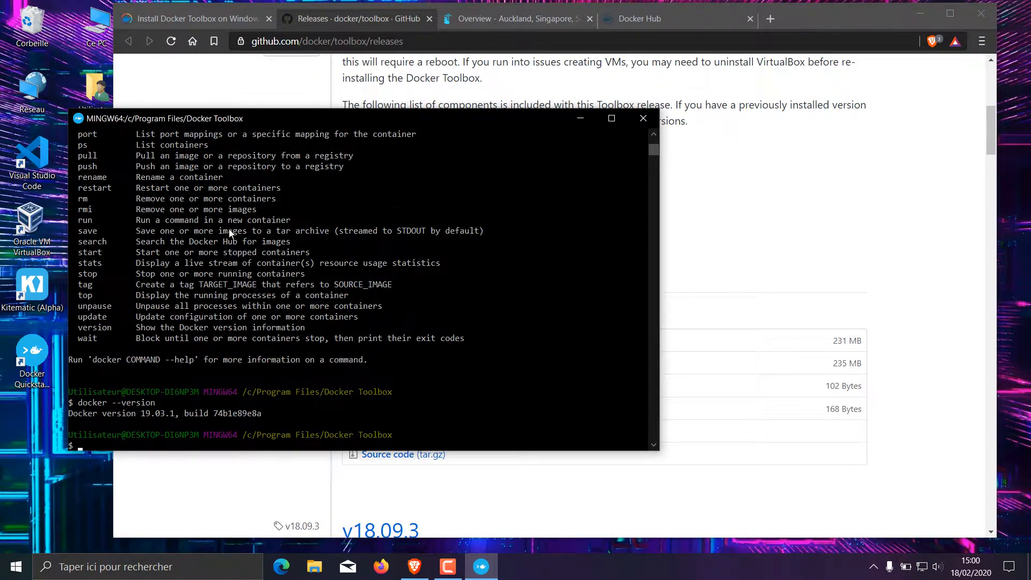
# Switch to the browser and look over the Portainer overview page's features and home screen preview.
pyautogui.click(497, 23)
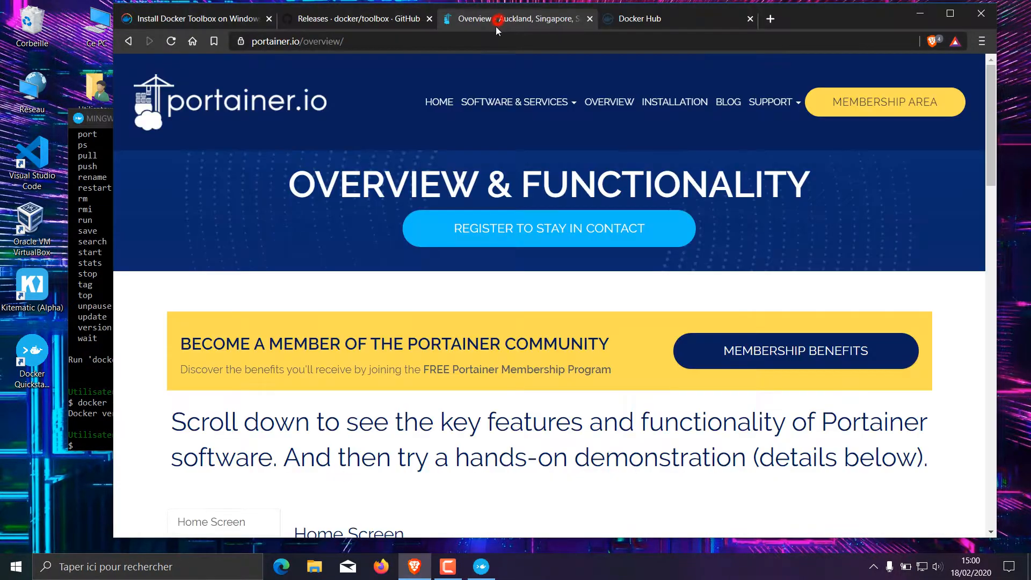
pyautogui.scroll(-6, 392, 215)
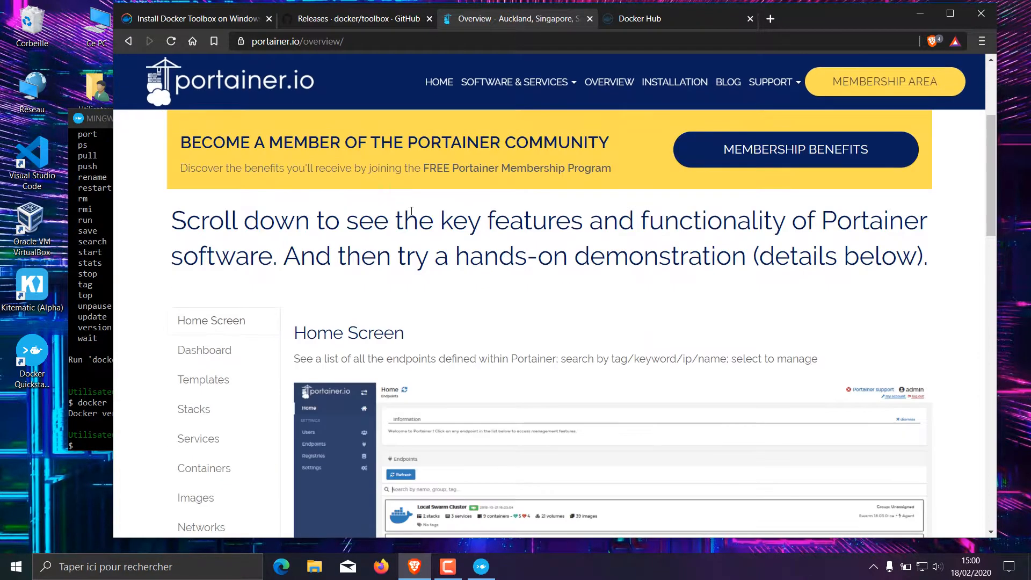
pyautogui.scroll(-9, 421, 275)
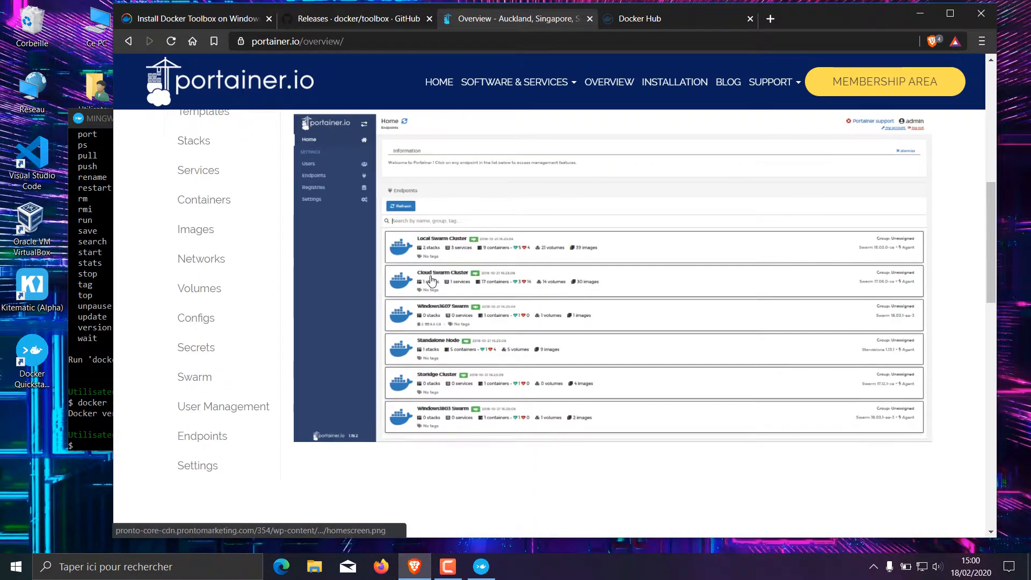
pyautogui.scroll(15, 449, 276)
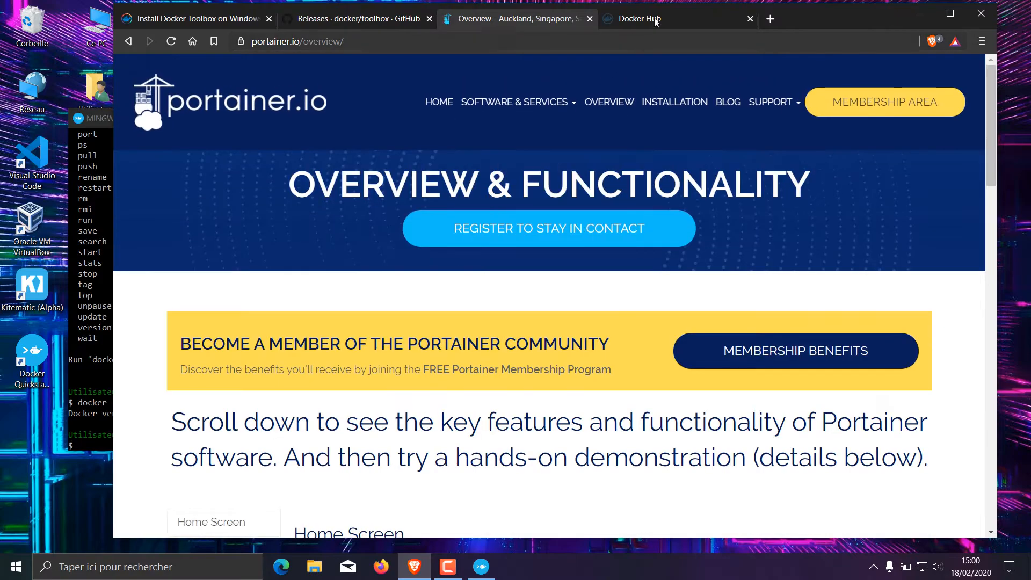
# Review the overview of the portainer/portainer image on Docker Hub.
pyautogui.click(657, 19)
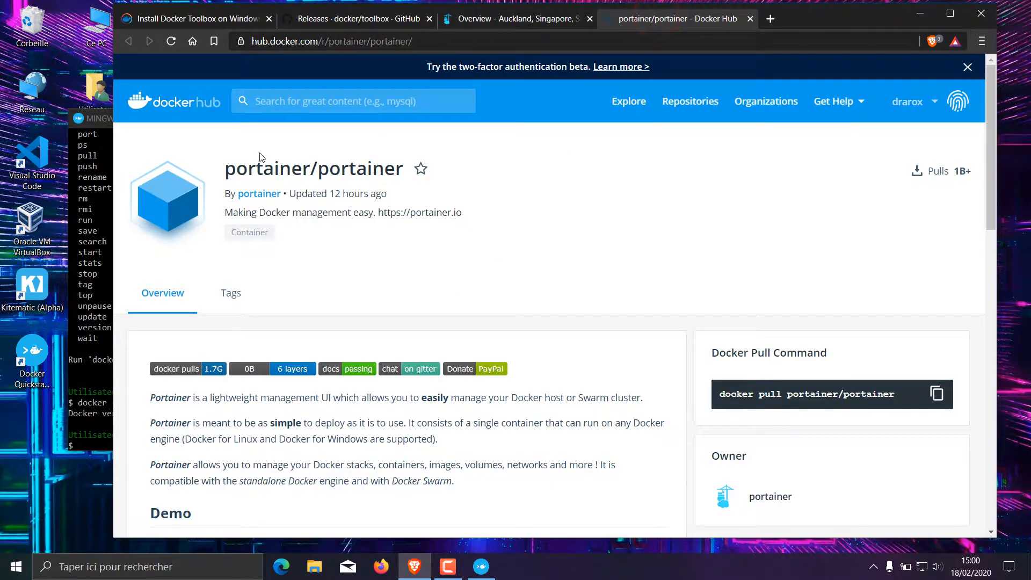
pyautogui.scroll(-5, 242, 239)
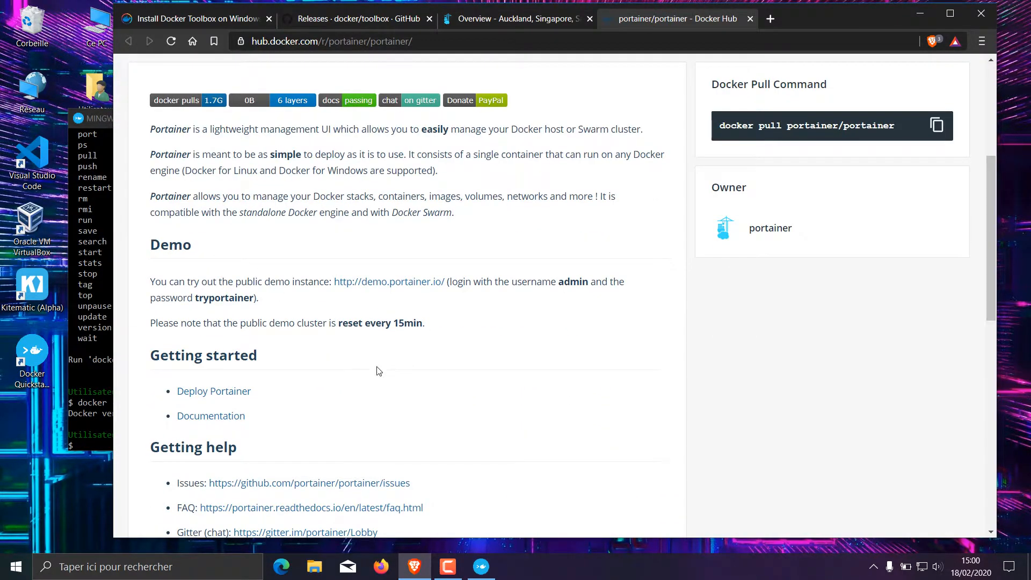
pyautogui.scroll(-4, 371, 355)
pyautogui.scroll(-5, 366, 342)
pyautogui.scroll(15, 355, 325)
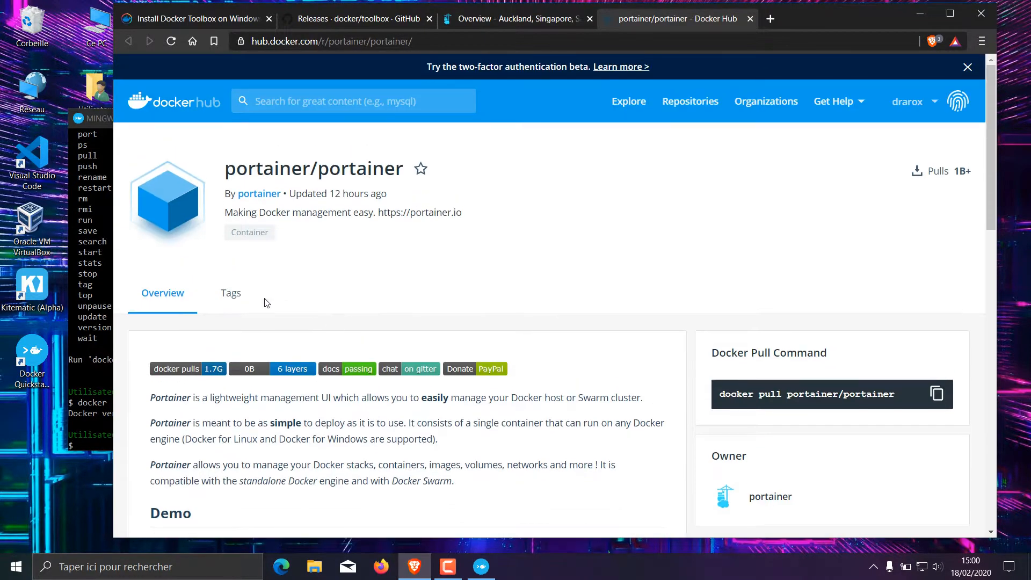
# Copy the command docker pull portainer/portainer from Docker Hub and switch to the Docker Toolbox terminal.
pyautogui.moveTo(720, 395); pyautogui.dragTo(893, 395)
pyautogui.hotkey('ctrl', 'c')
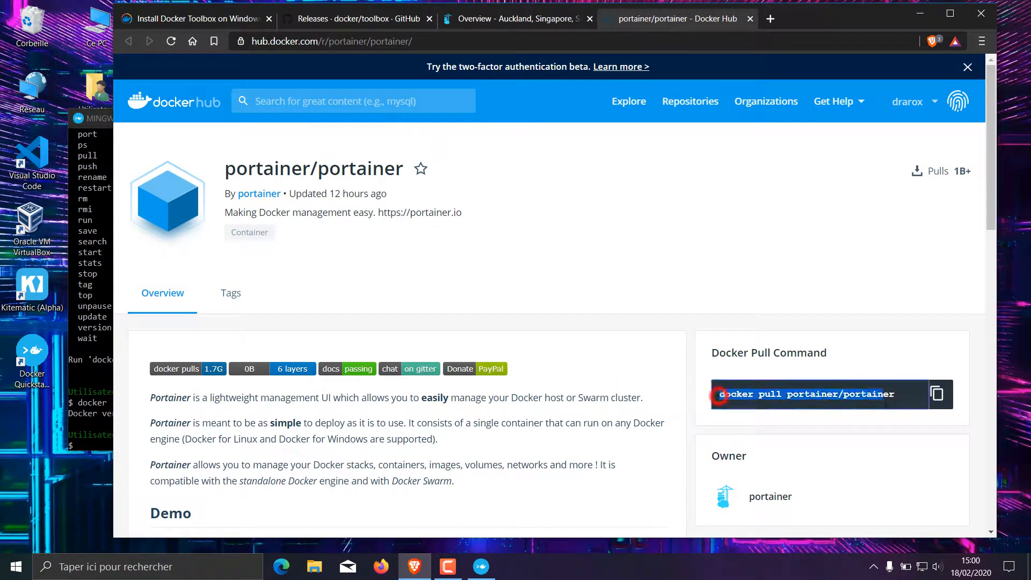
pyautogui.scroll(-3, 885, 409)
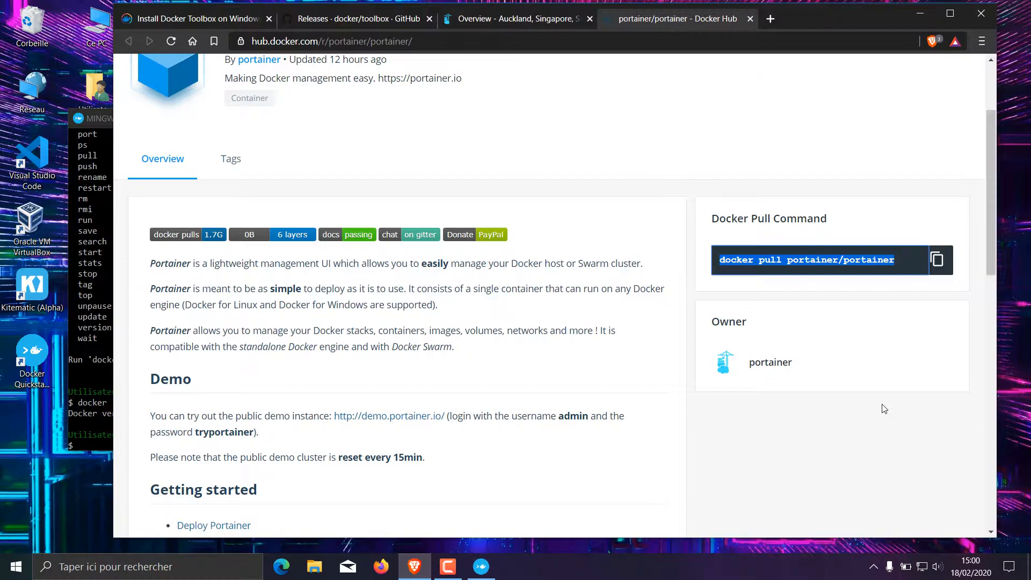
pyautogui.click(82, 418)
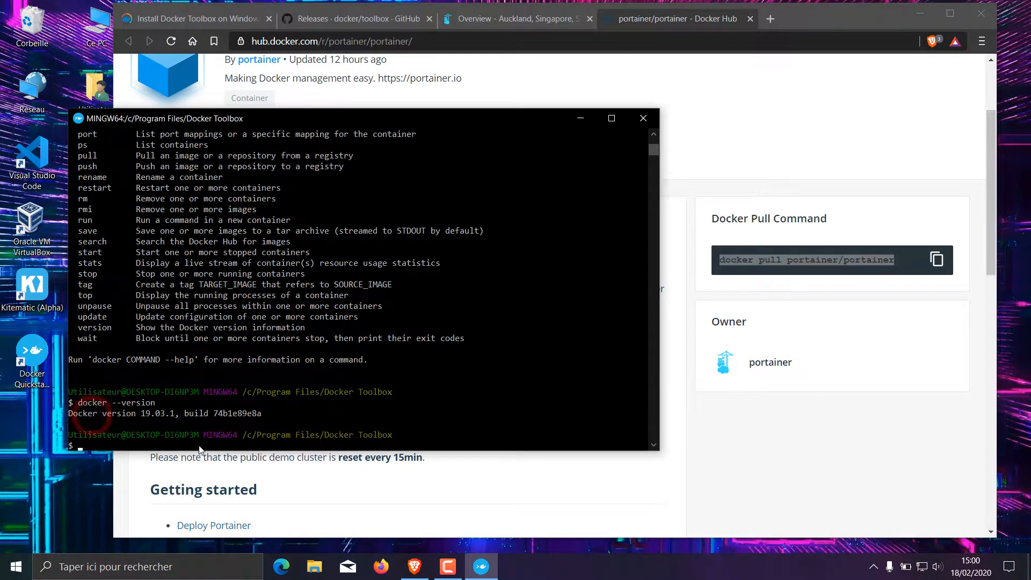
# Run docker pull portainer/portainer in the terminal and look over the image's Docker Hub page while it downloads.
pyautogui.press('shift+Insert')
pyautogui.press('Return')
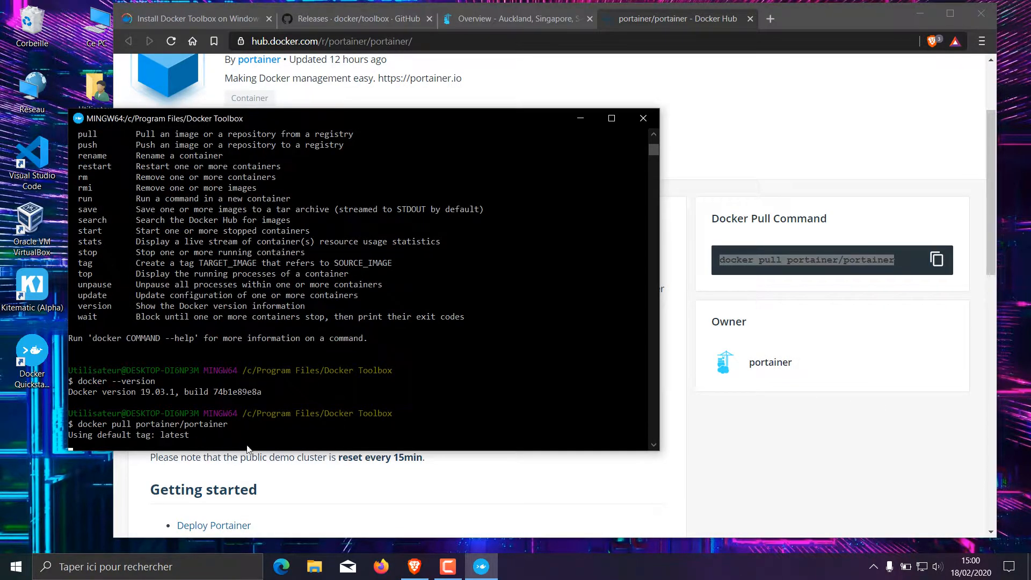
pyautogui.click(774, 449)
pyautogui.scroll(-3, 548, 301)
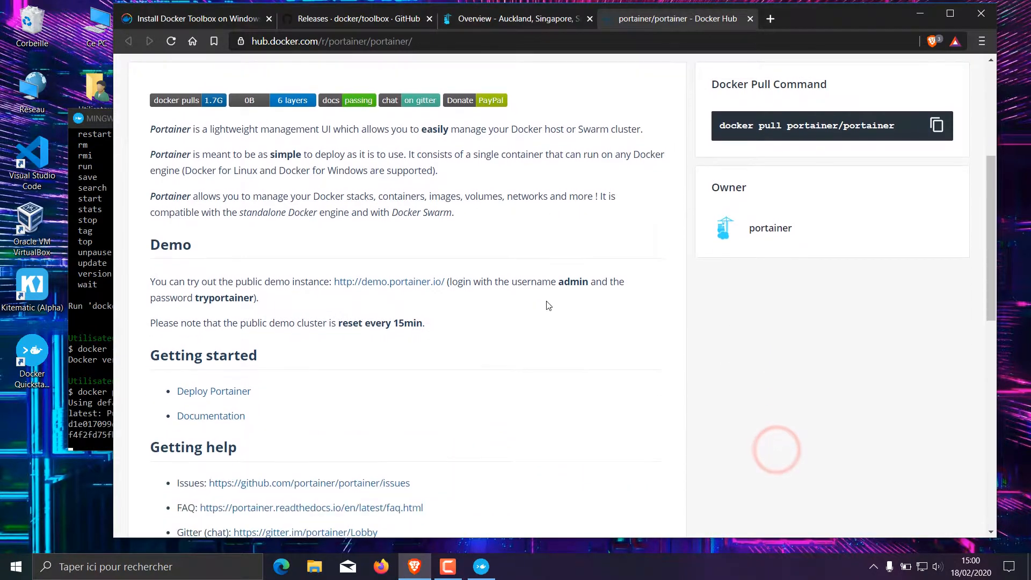
pyautogui.scroll(3, 348, 338)
# In the Docker terminal, run docker run -d -p 9000:9000 -v /var/run/docker.sock:/var/run/docker.sock -v /opt/portainer:/data portainer/portainer, and list running containers with docker ps.
pyautogui.click(101, 408)
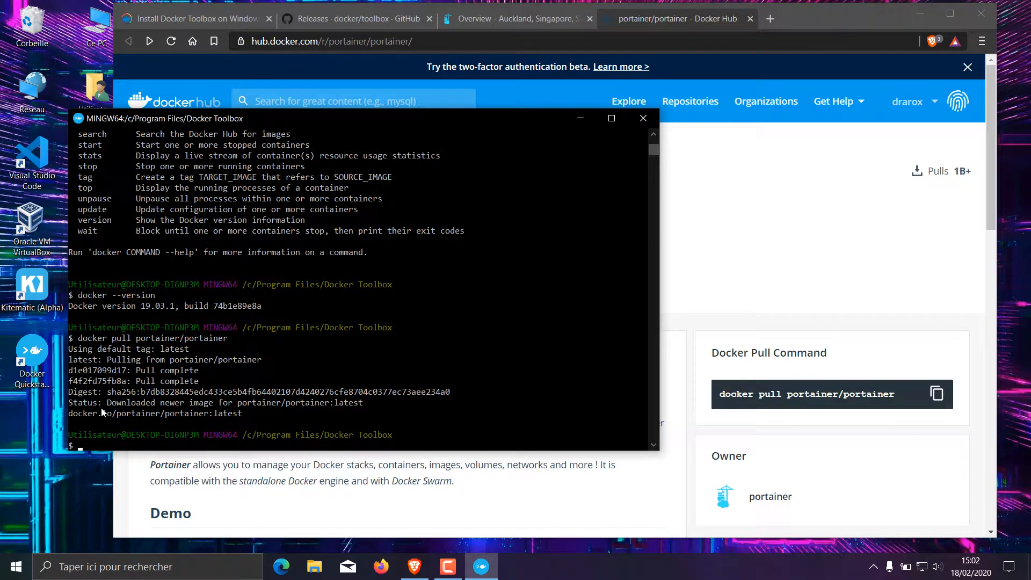
pyautogui.rightClick(127, 446)
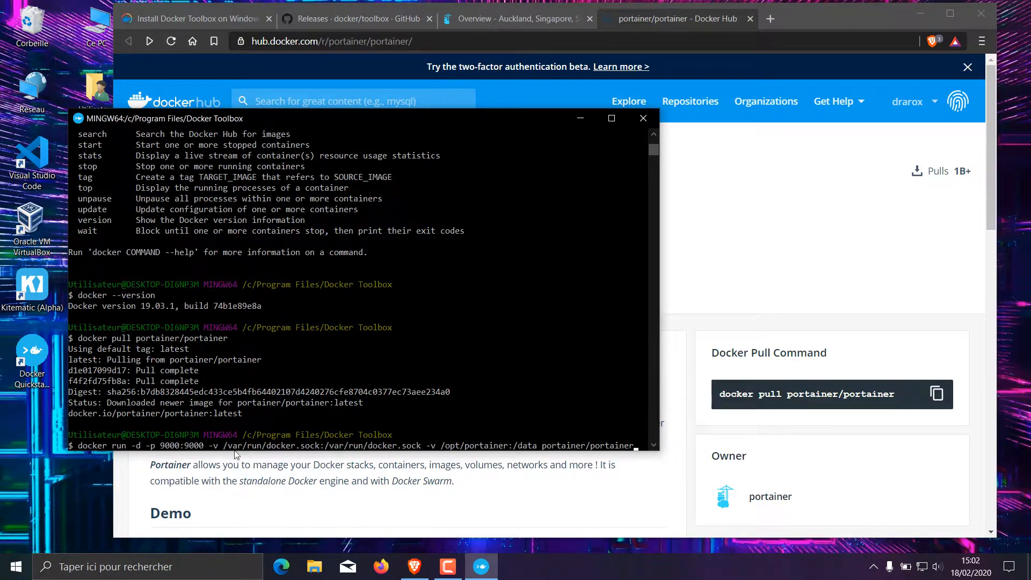
pyautogui.press('Return')
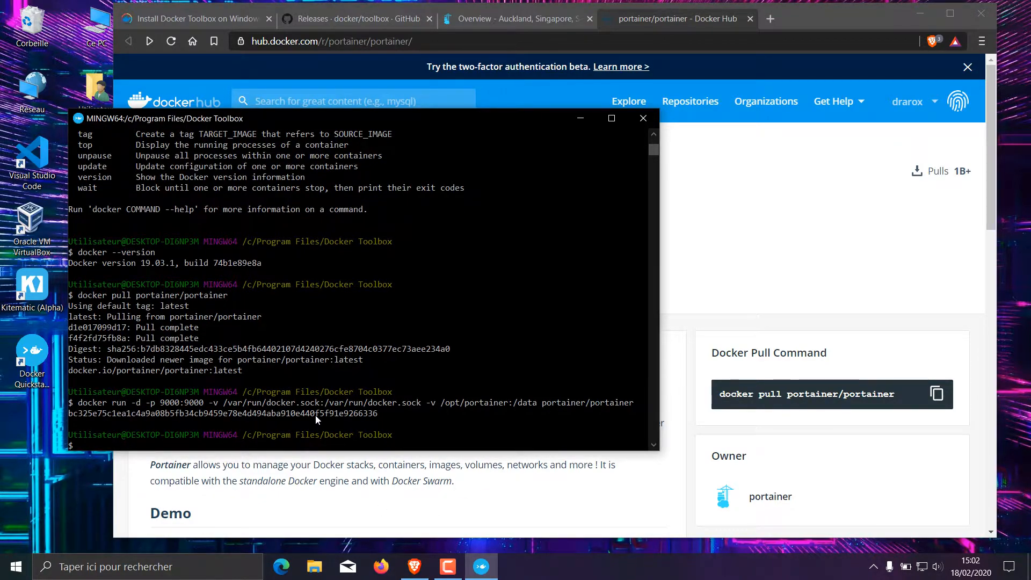
pyautogui.write('docker ps')
pyautogui.press('Return')
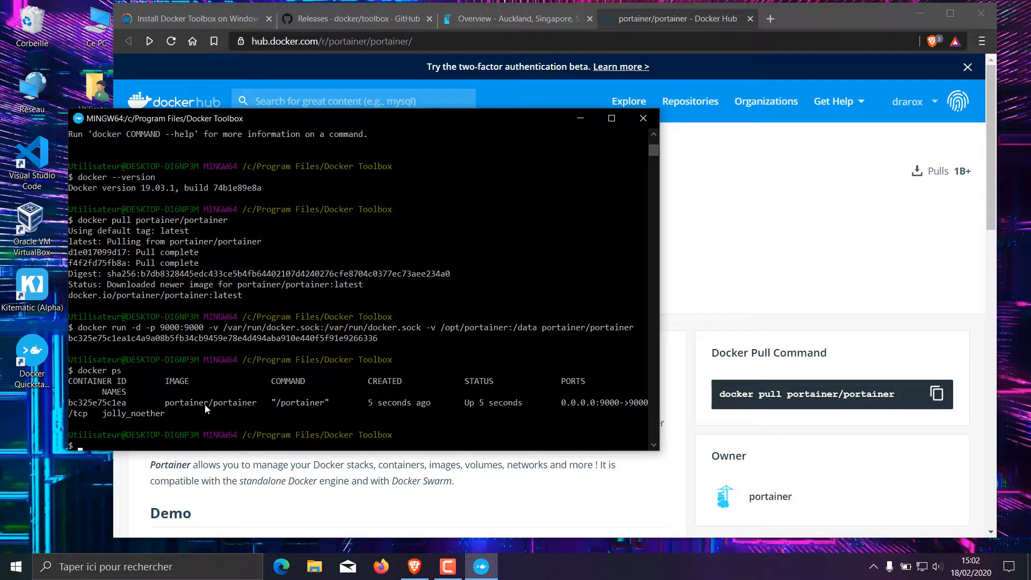
# Switch to the browser and try to open localhost:9000 in a new tab.
pyautogui.click(763, 21)
pyautogui.click(770, 18)
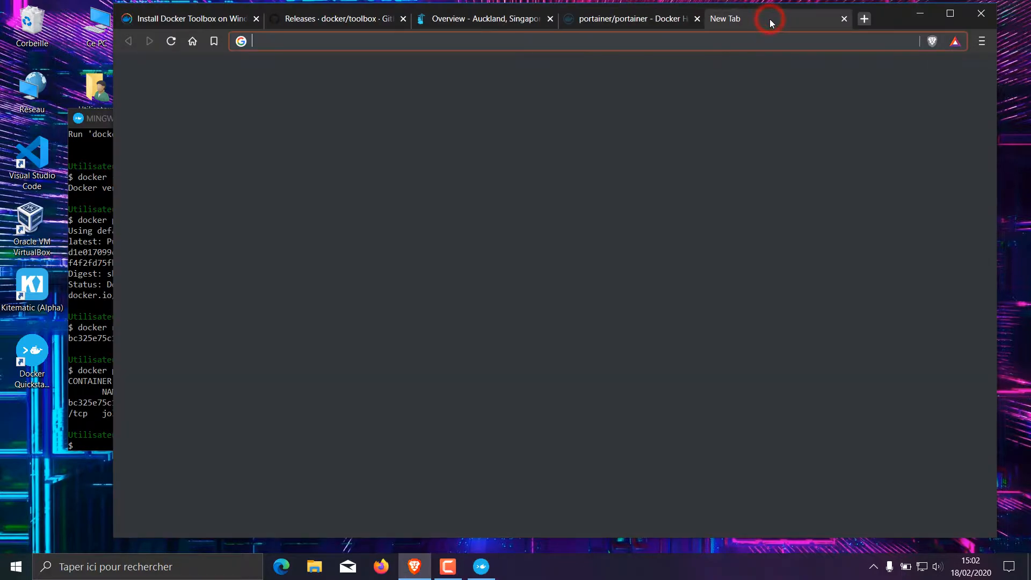
pyautogui.write('local')
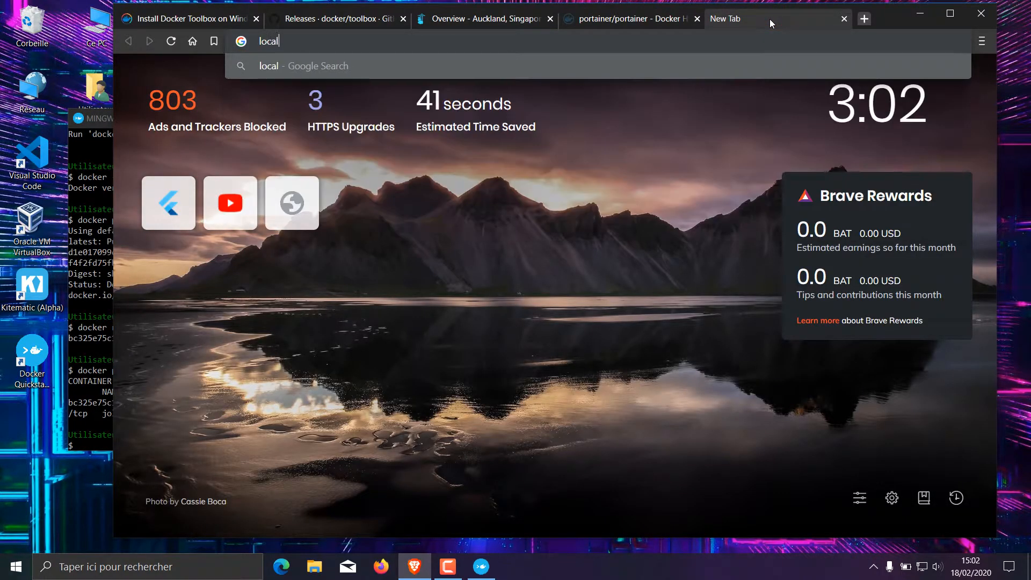
pyautogui.write('host/')
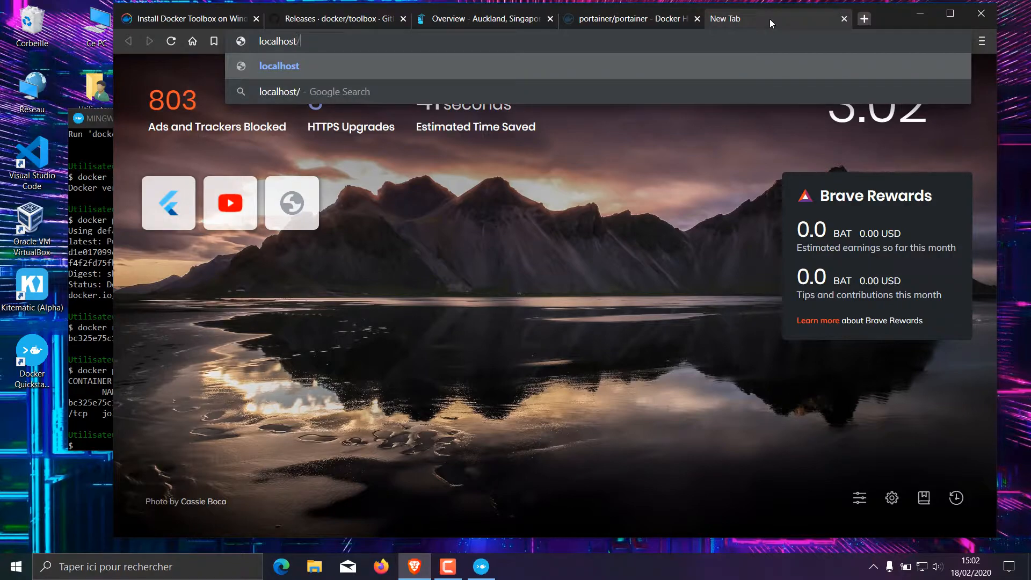
pyautogui.press('BackSpace')
pyautogui.write(':')
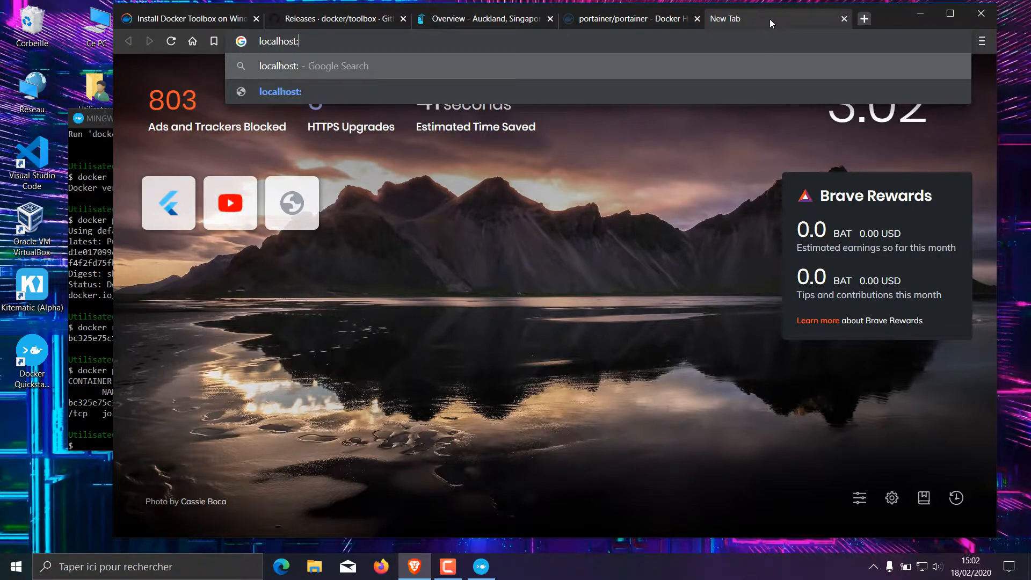
pyautogui.write('9000')
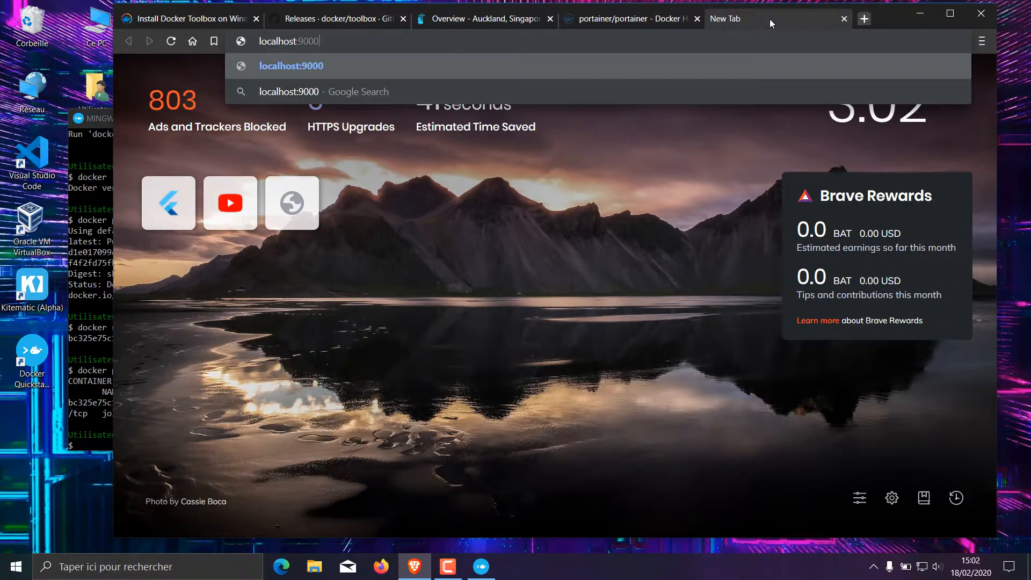
pyautogui.press('Return')
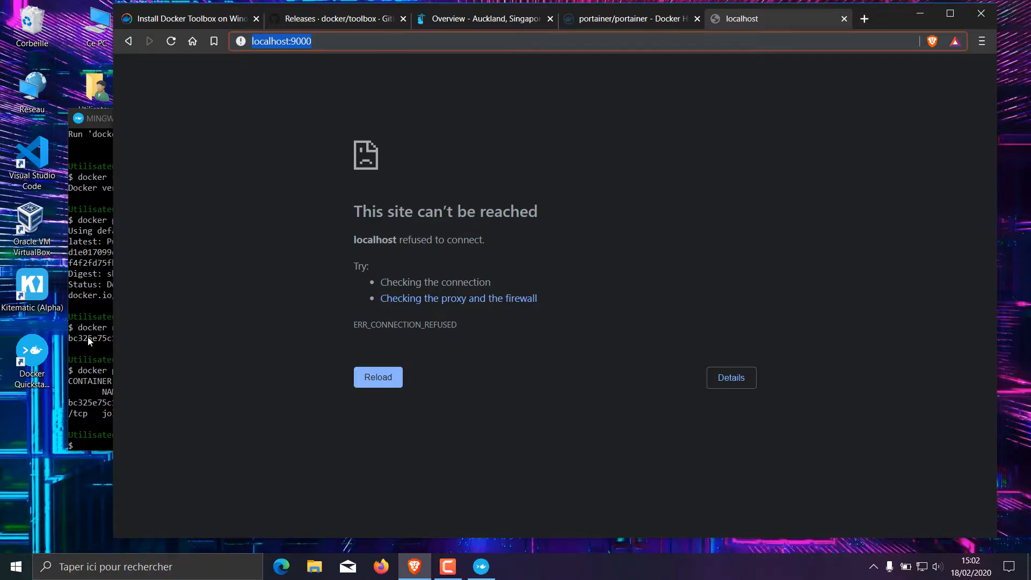
# Return to the Docker terminal, try ip a, and copy the default machine's IP address 192.168.99.100 from the startup message.
pyautogui.click(88, 337)
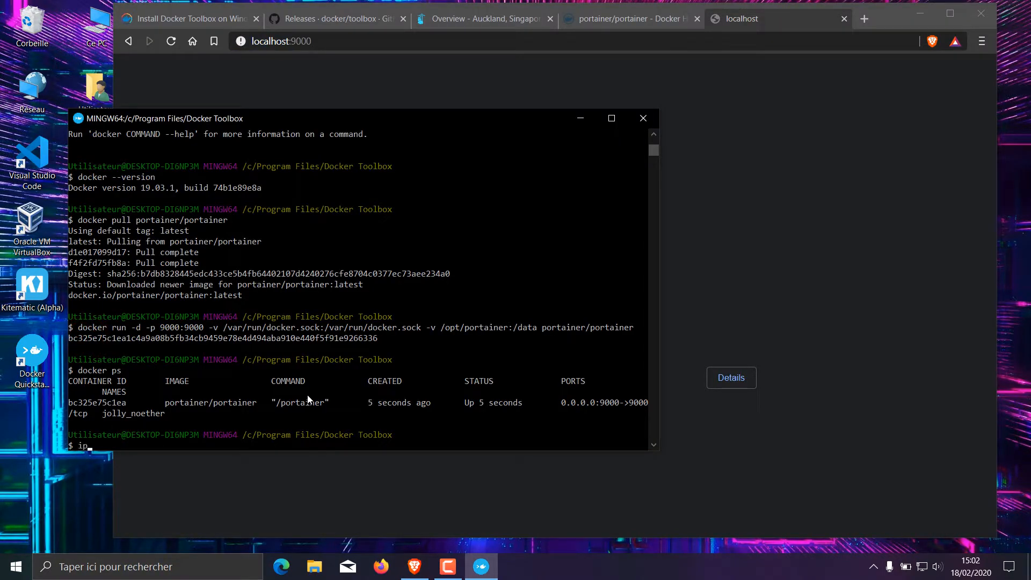
pyautogui.press('Return')
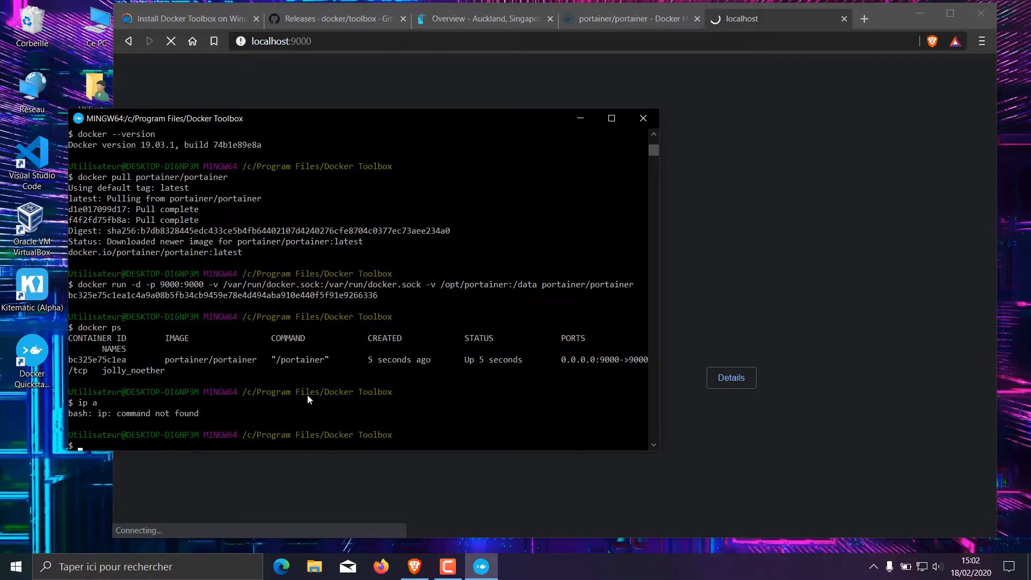
pyautogui.scroll(20, 163, 300)
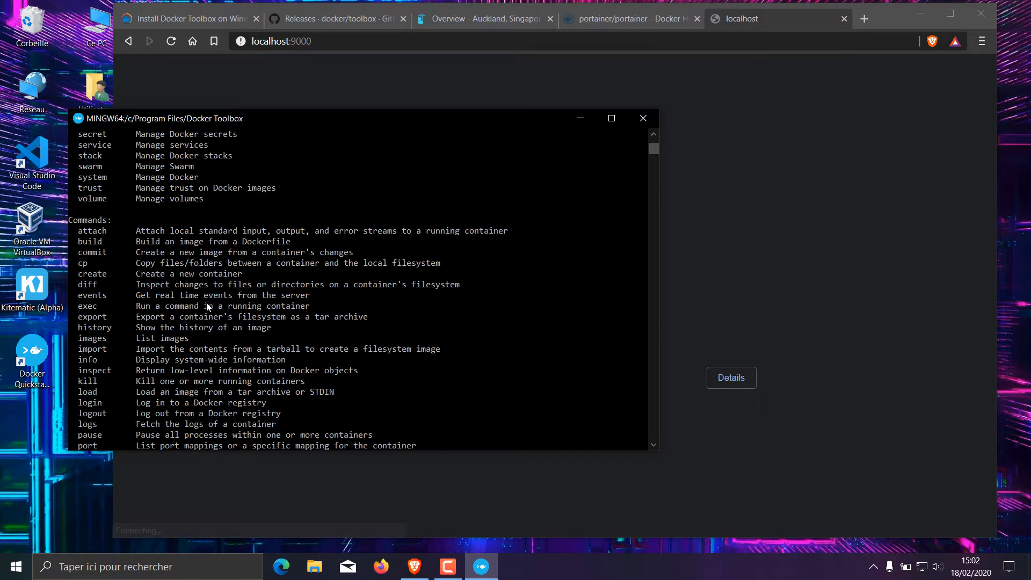
pyautogui.scroll(9, 162, 300)
pyautogui.scroll(-14, 185, 293)
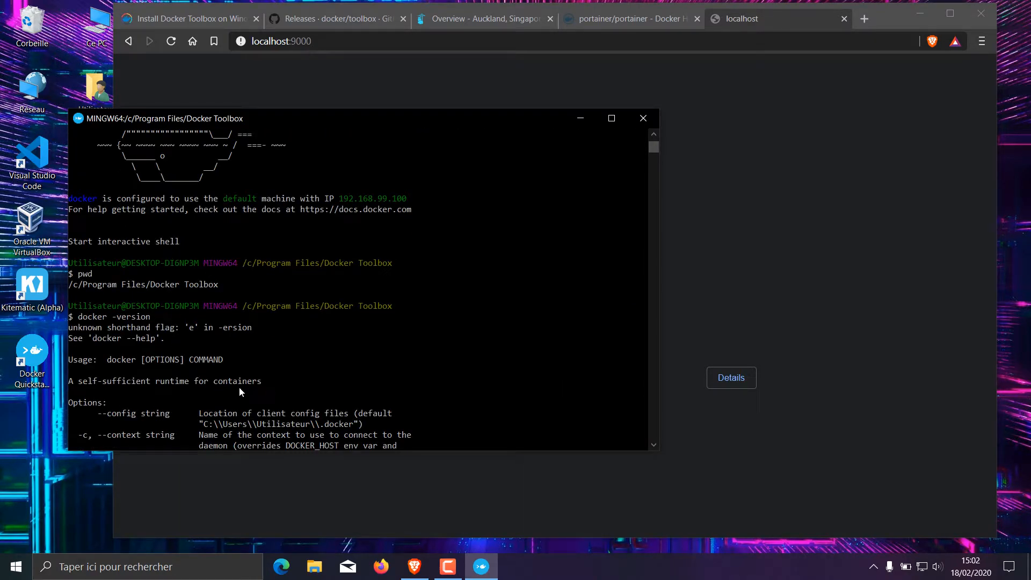
pyautogui.moveTo(340, 199); pyautogui.dragTo(404, 205)
pyautogui.click(391, 199)
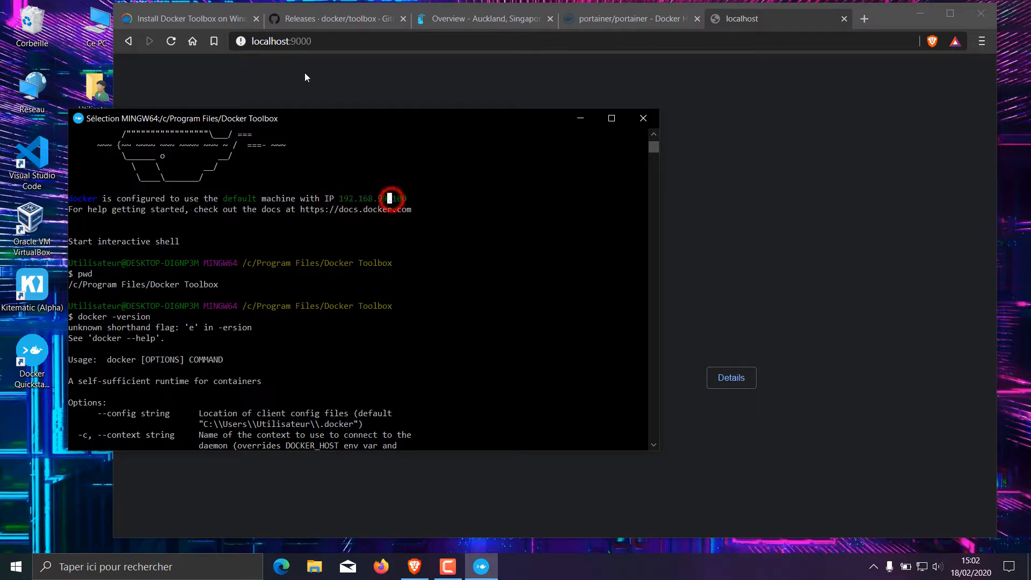
pyautogui.moveTo(408, 198); pyautogui.dragTo(342, 201)
pyautogui.rightClick(364, 201)
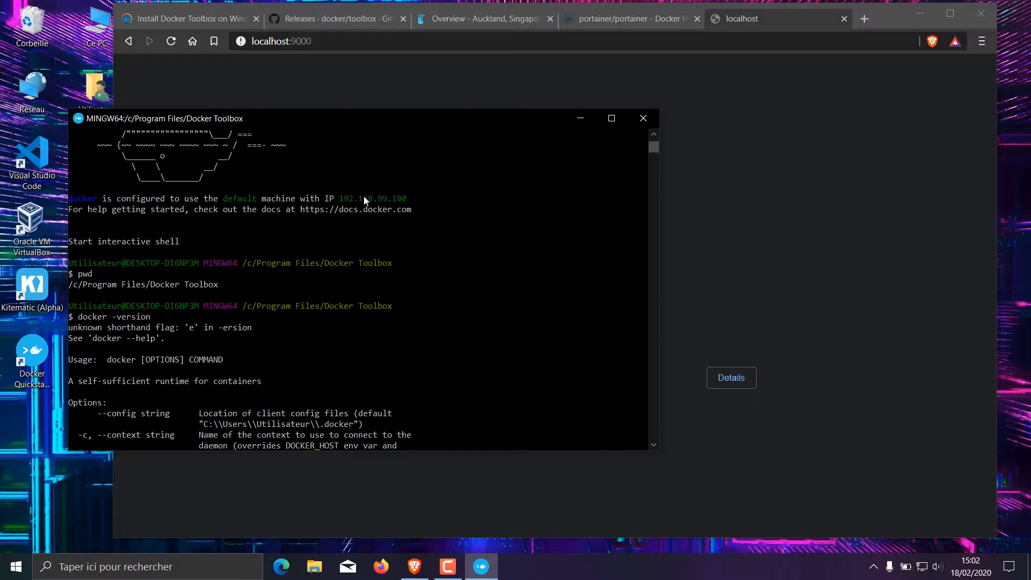
# Switch to the browser and load Portainer at 192.168.99.100:9000 in the localhost tab.
pyautogui.click(272, 41)
pyautogui.write('192.168.99.100')
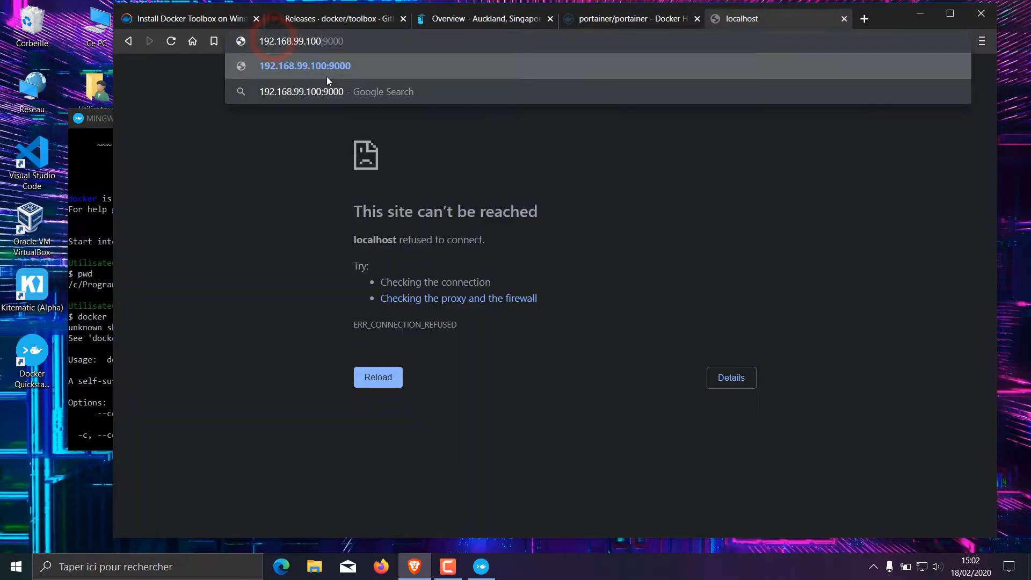
pyautogui.click(399, 71)
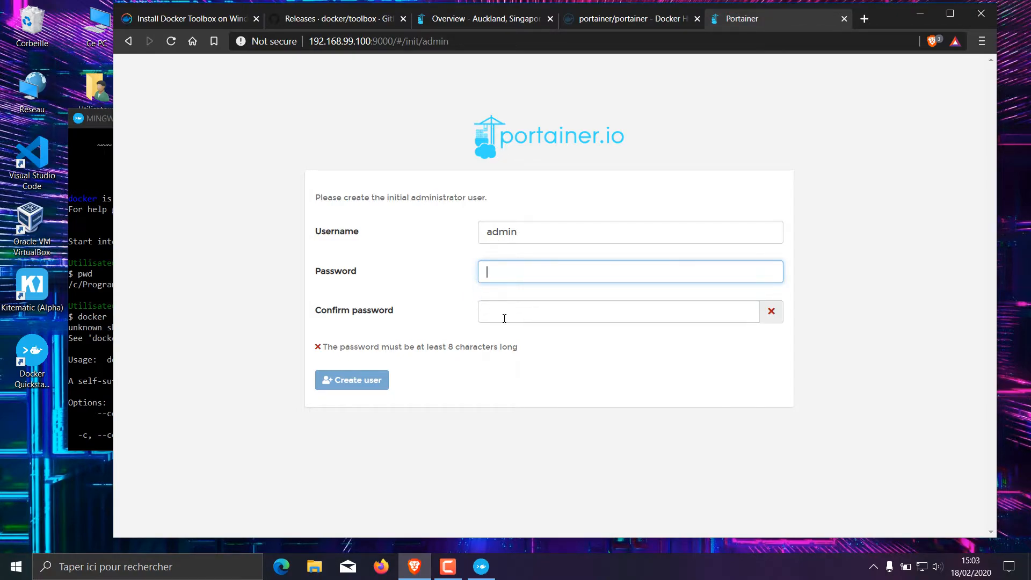
# Keep the username admin and enter a password and its confirmation for the initial administrator.
pyautogui.doubleClick(534, 227)
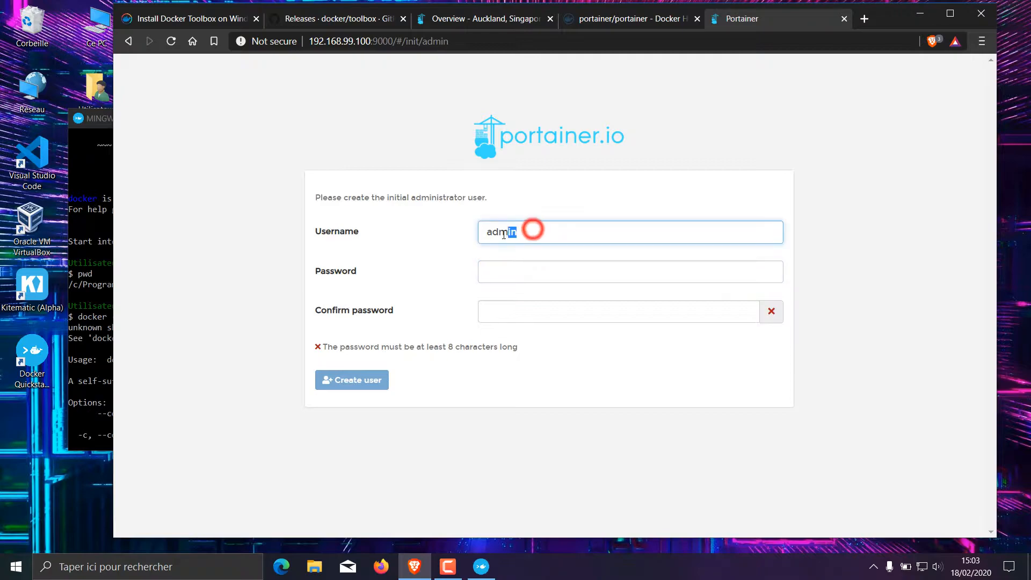
pyautogui.click(525, 282)
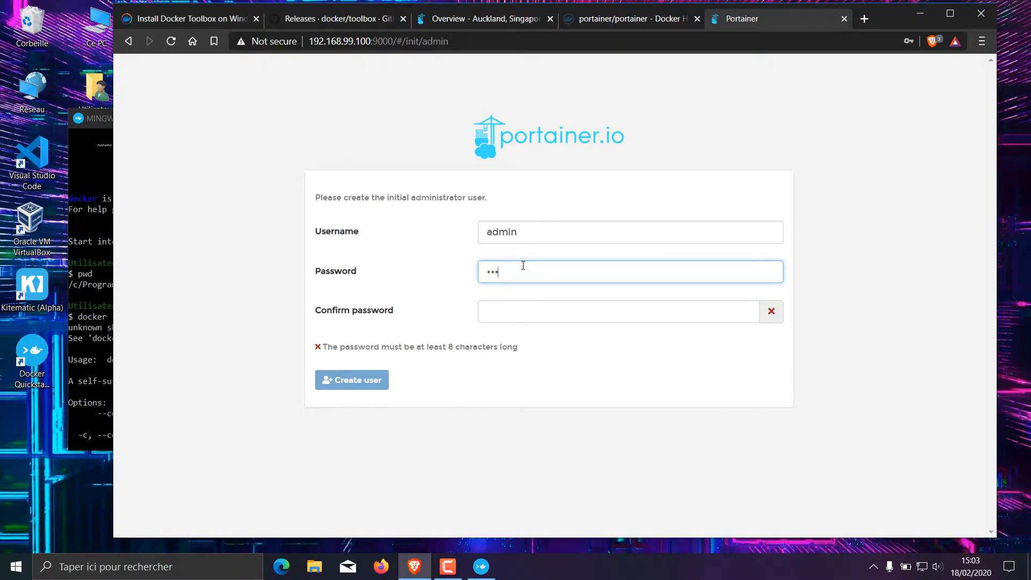
pyautogui.press('Tab')
pyautogui.write('•••••')
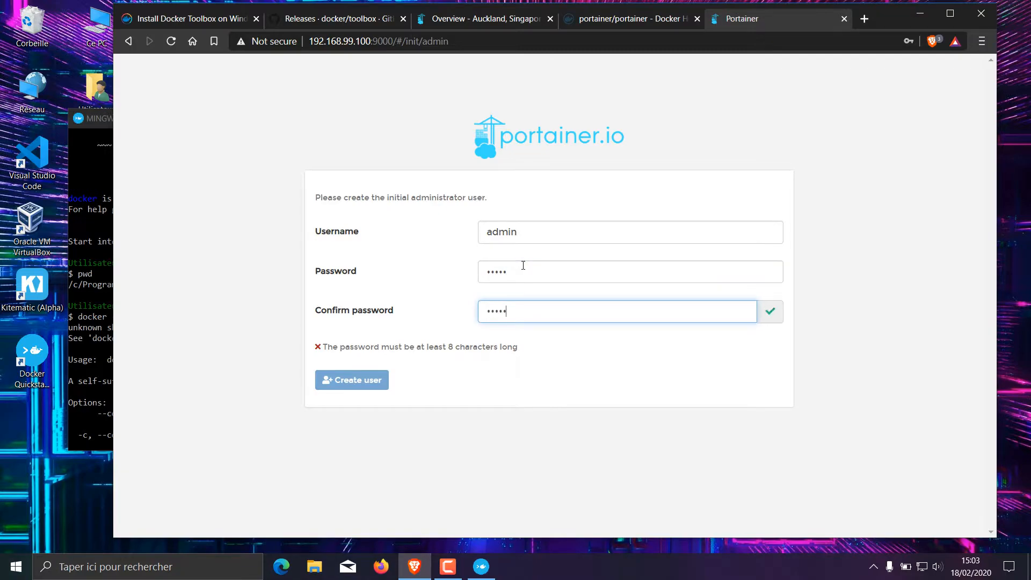
# Lengthen the password and its confirmation to meet the 8-character minimum and create the administrator user.
pyautogui.click(354, 373)
pyautogui.click(521, 267)
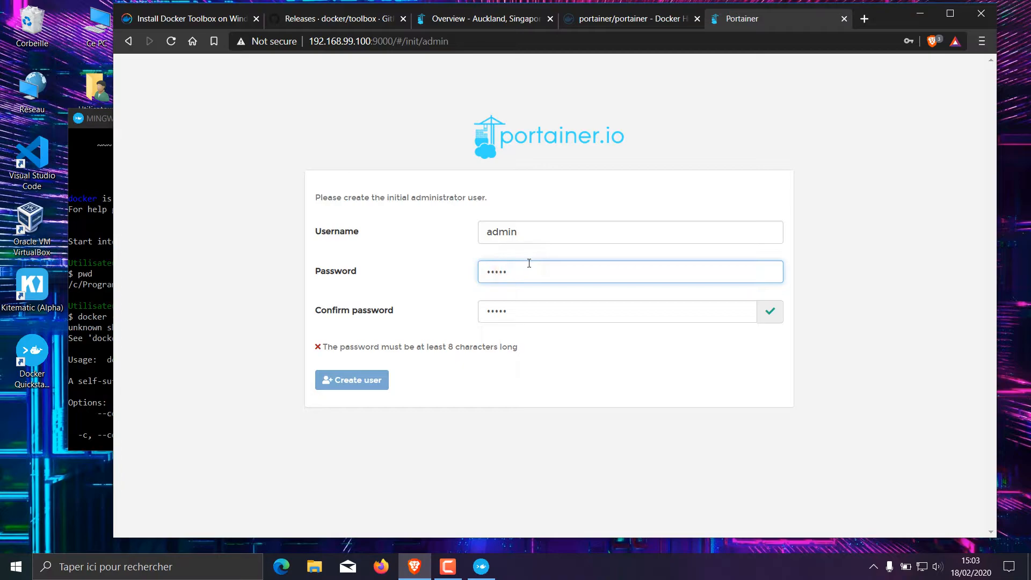
pyautogui.write('•')
pyautogui.click(601, 309)
pyautogui.write('•••')
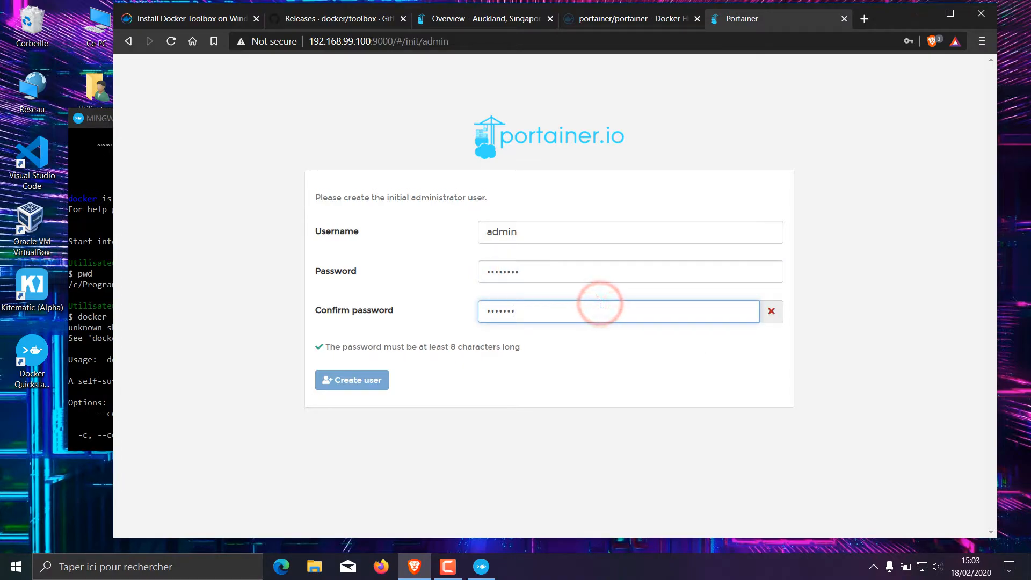
pyautogui.moveTo(451, 348); pyautogui.dragTo(552, 356)
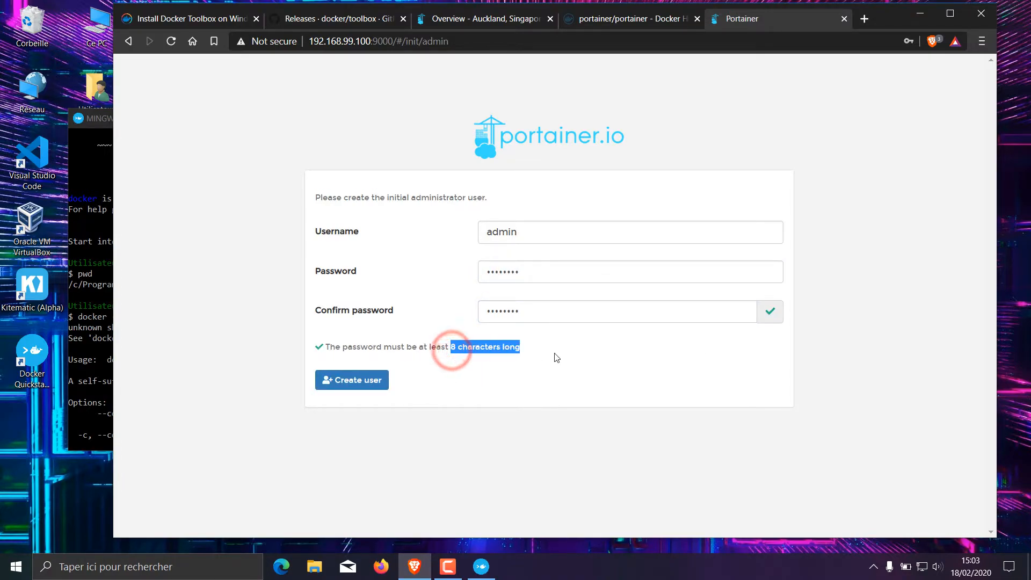
pyautogui.click(360, 381)
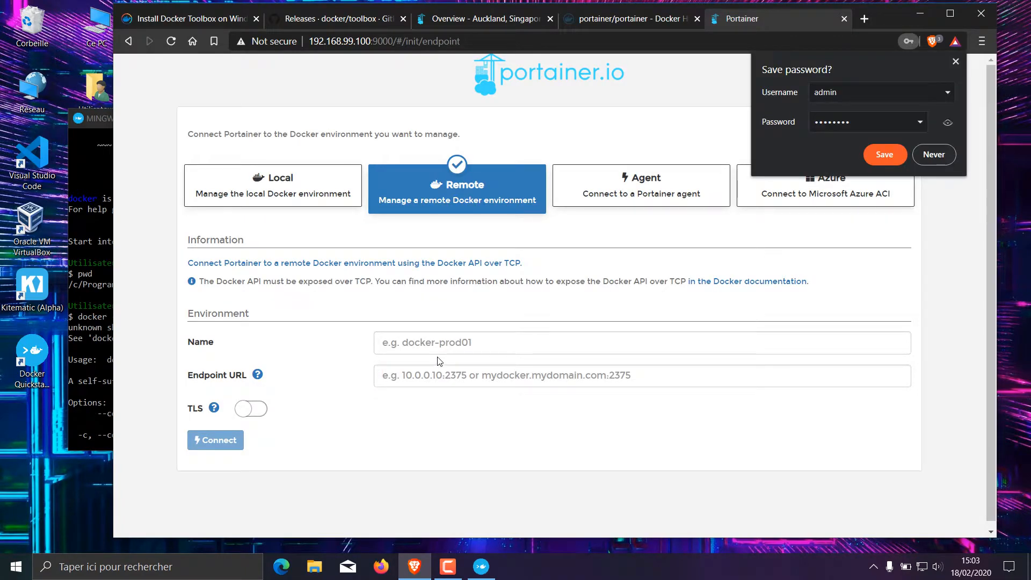
# Dismiss the offer to save the password and connect Portainer to the local Docker environment.
pyautogui.click(610, 240)
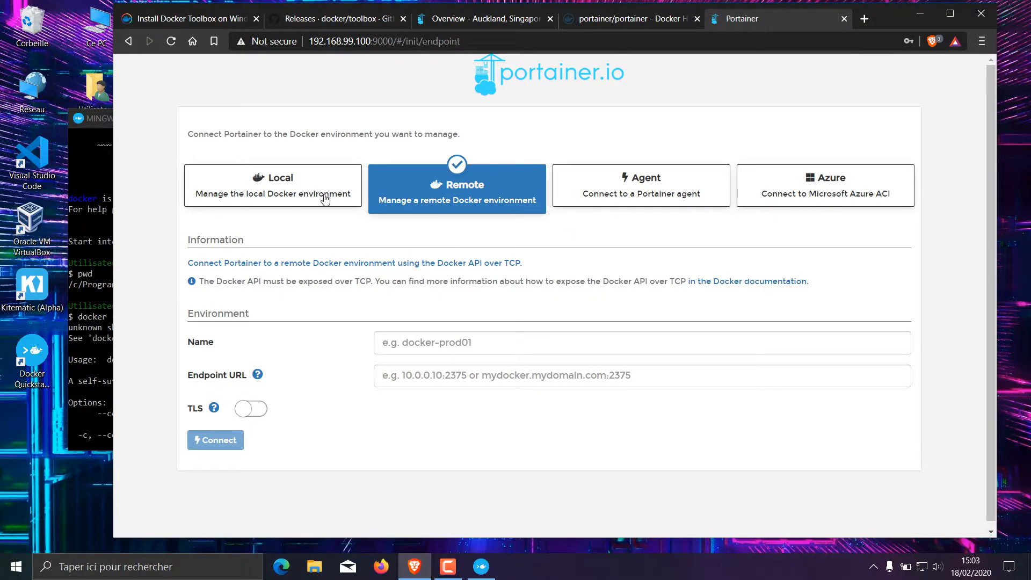
pyautogui.click(271, 185)
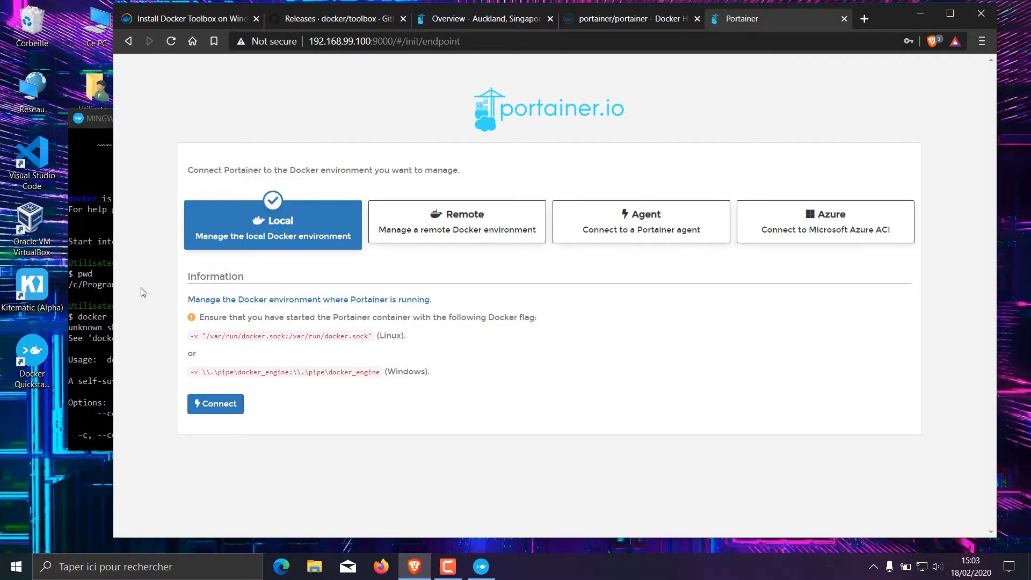
pyautogui.click(222, 405)
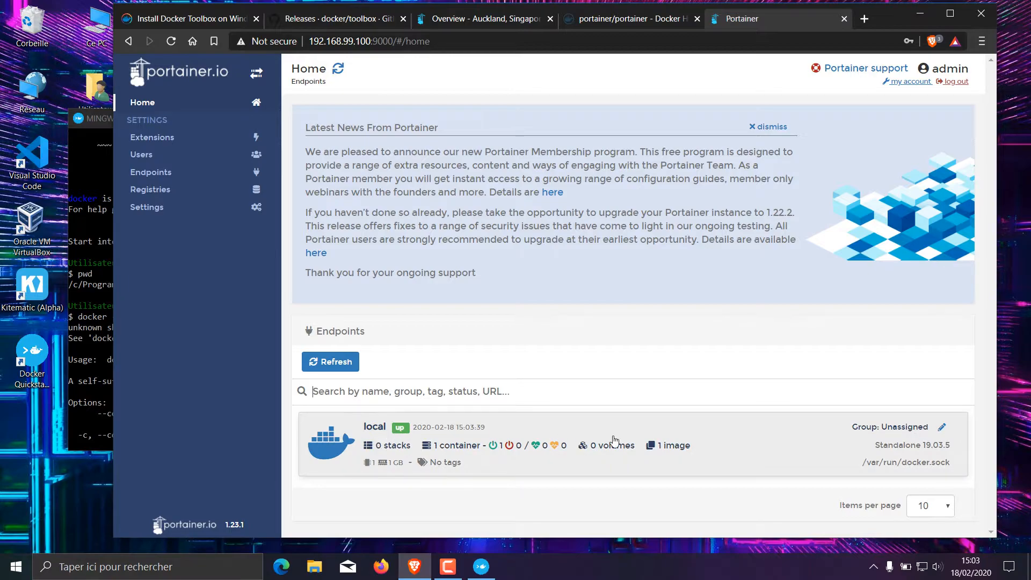
# Open the local endpoint's container list and examine the IP address of the Portainer container.
pyautogui.click(384, 443)
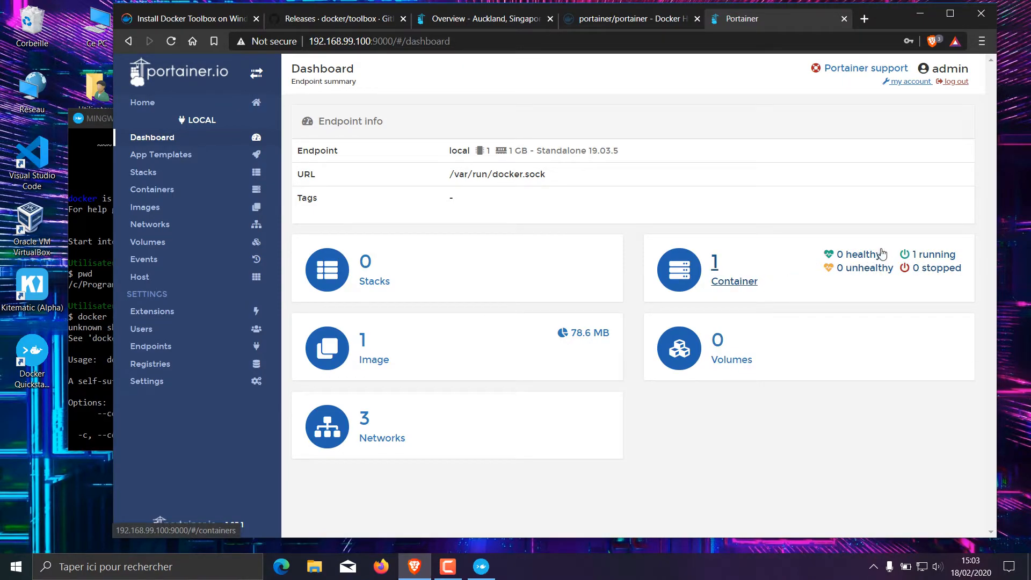
pyautogui.click(762, 280)
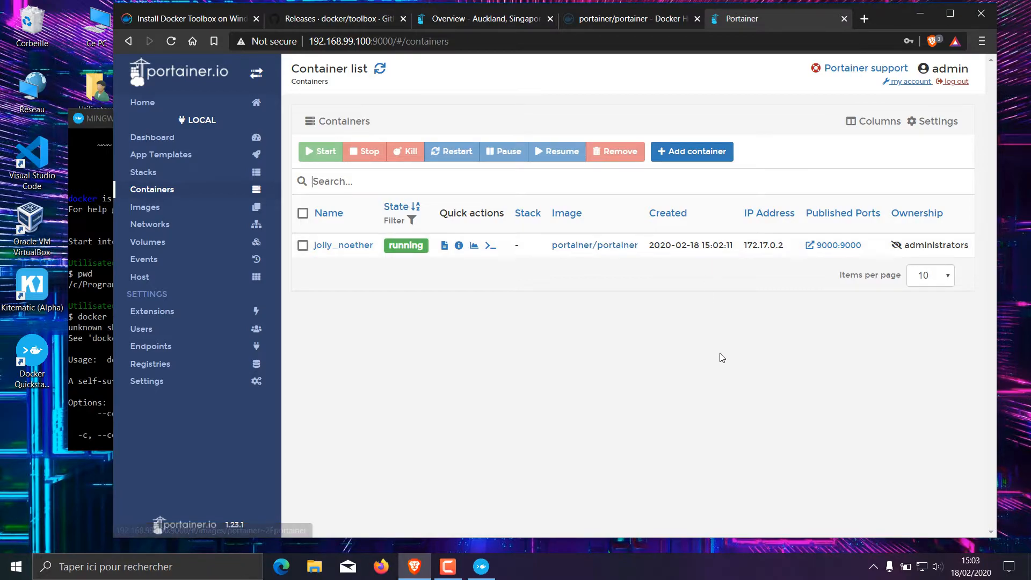
pyautogui.doubleClick(747, 246)
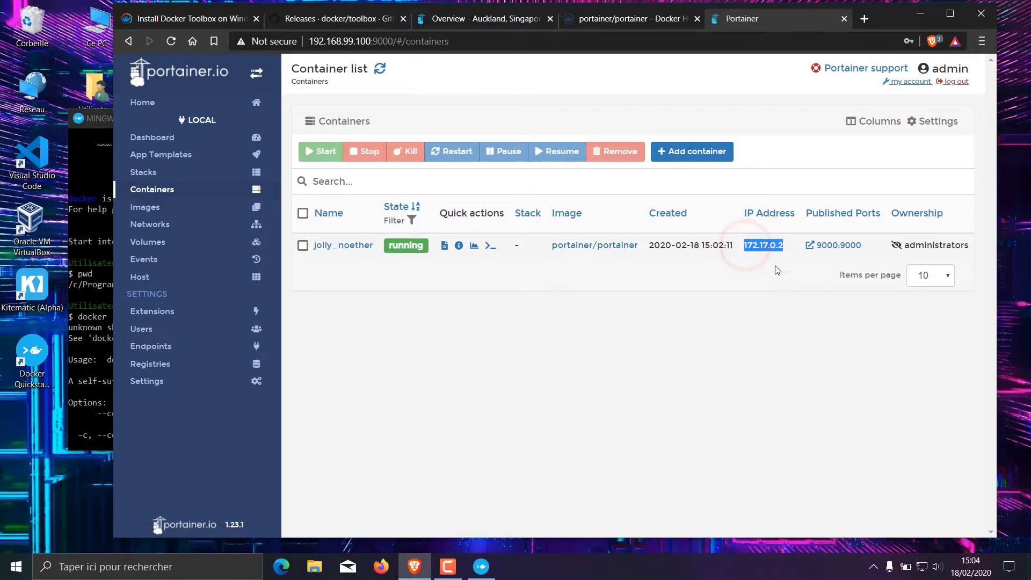
# Follow the container's published port link 9000:9000, inspect the address it opens, and return to the Portainer tab.
pyautogui.click(838, 247)
pyautogui.doubleClick(276, 41)
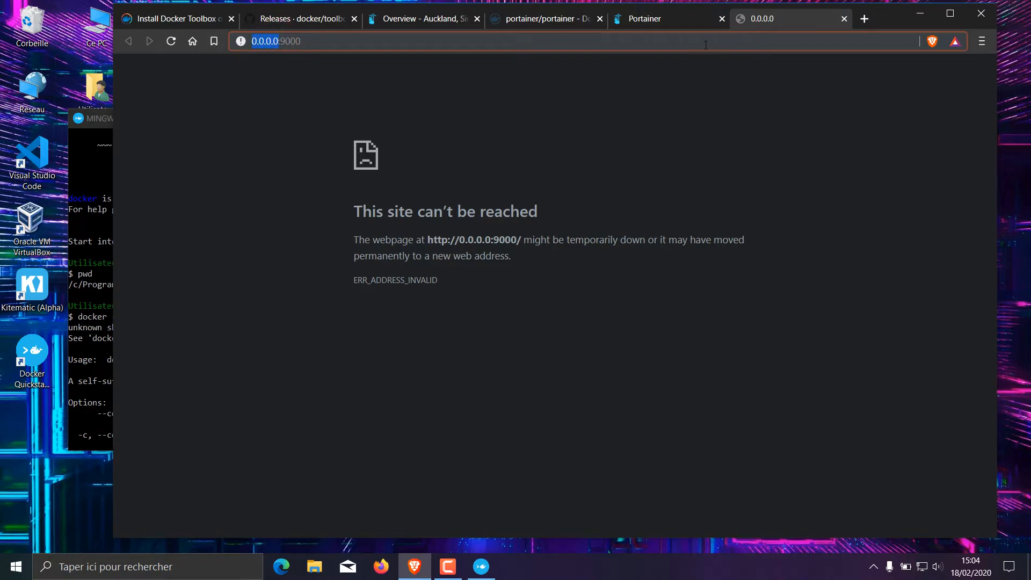
pyautogui.click(652, 19)
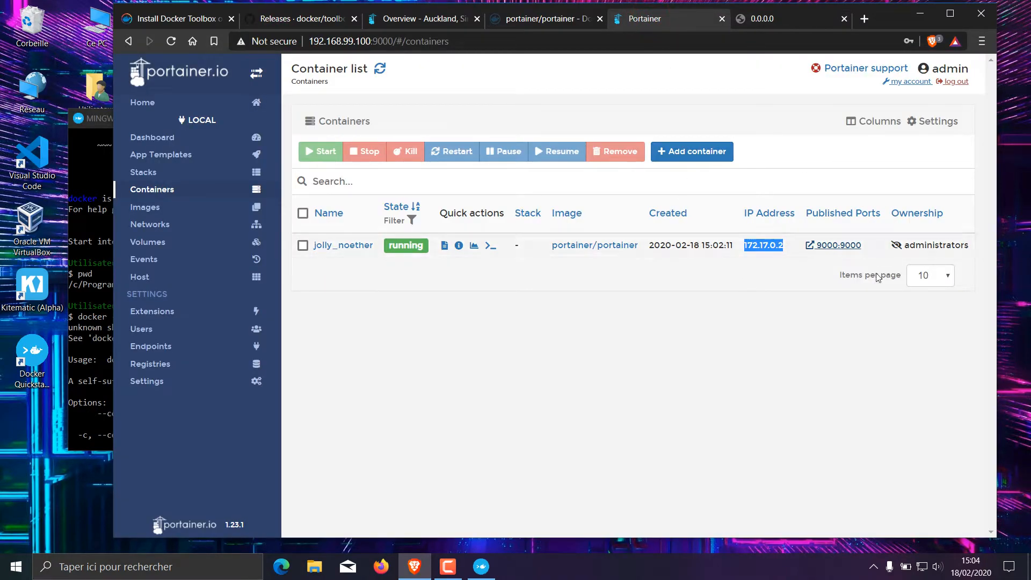
# Review the local endpoint's images, networks, volumes and events, and examine the host and engine details.
pyautogui.click(221, 204)
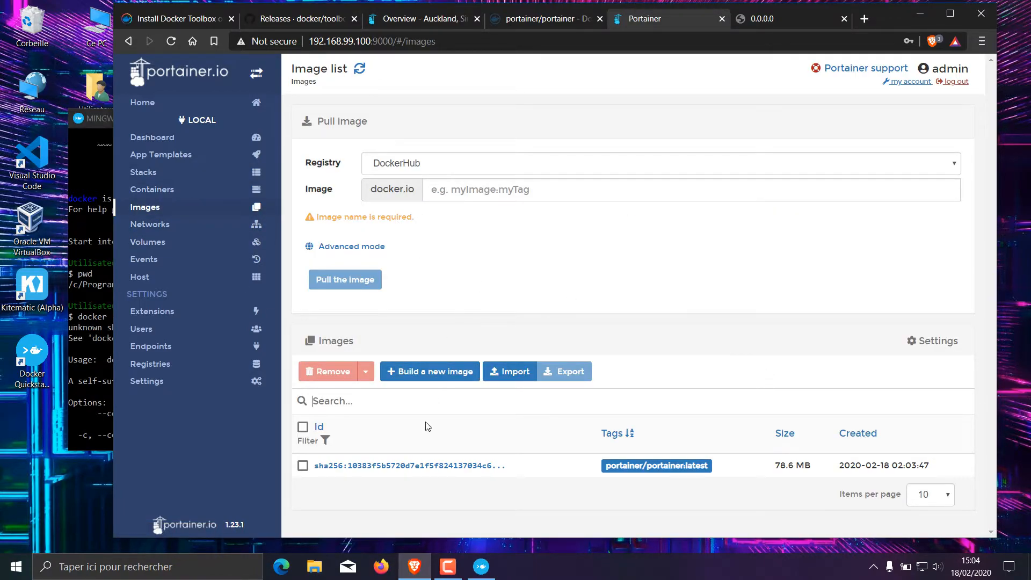
pyautogui.click(607, 469)
pyautogui.click(182, 225)
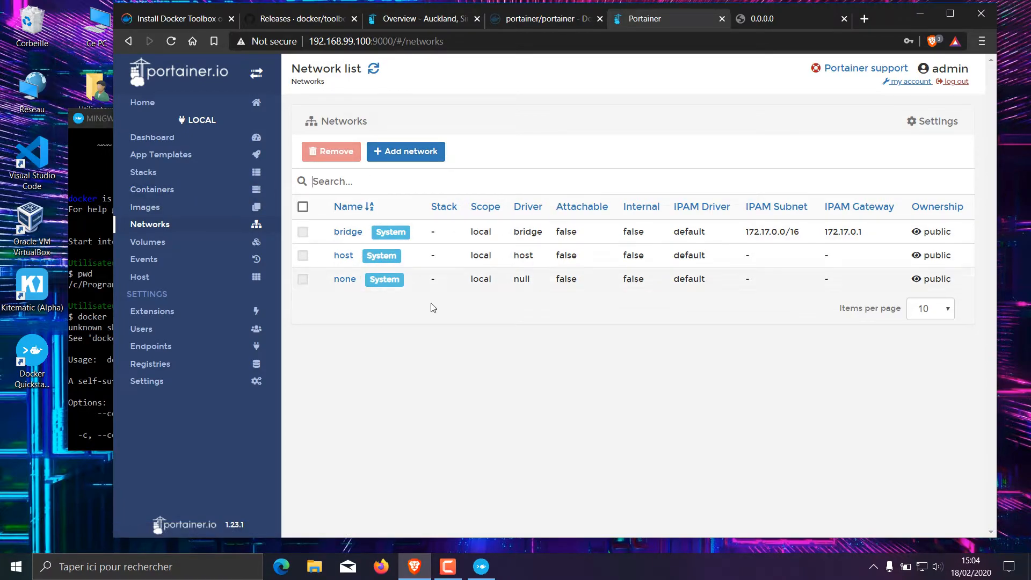
pyautogui.click(194, 243)
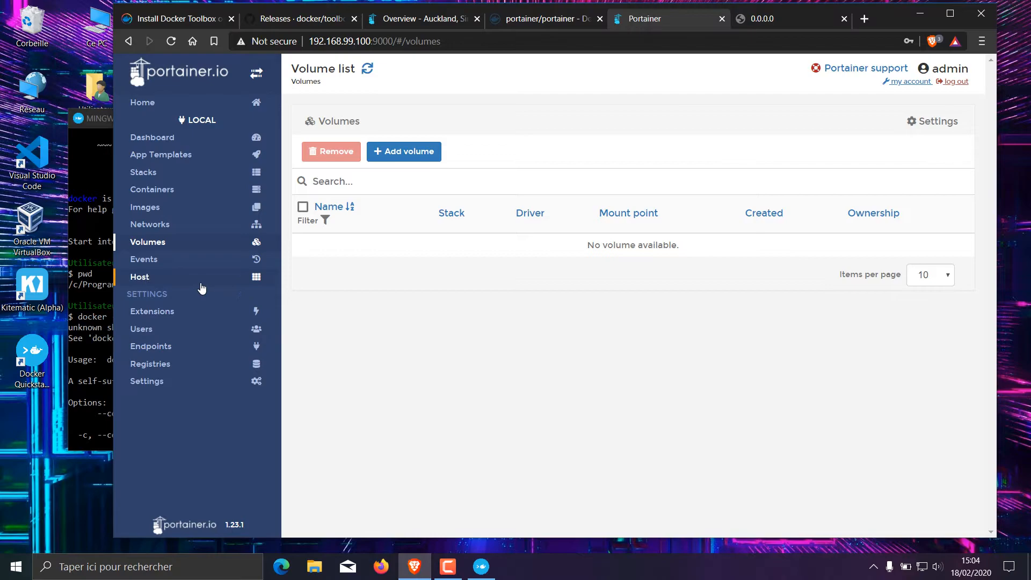
pyautogui.click(195, 261)
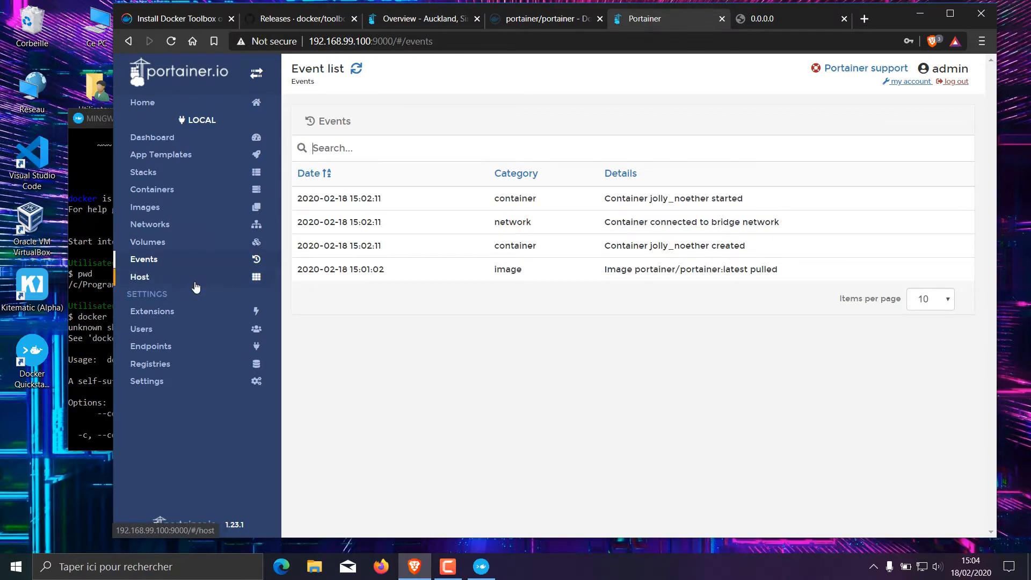
pyautogui.click(194, 278)
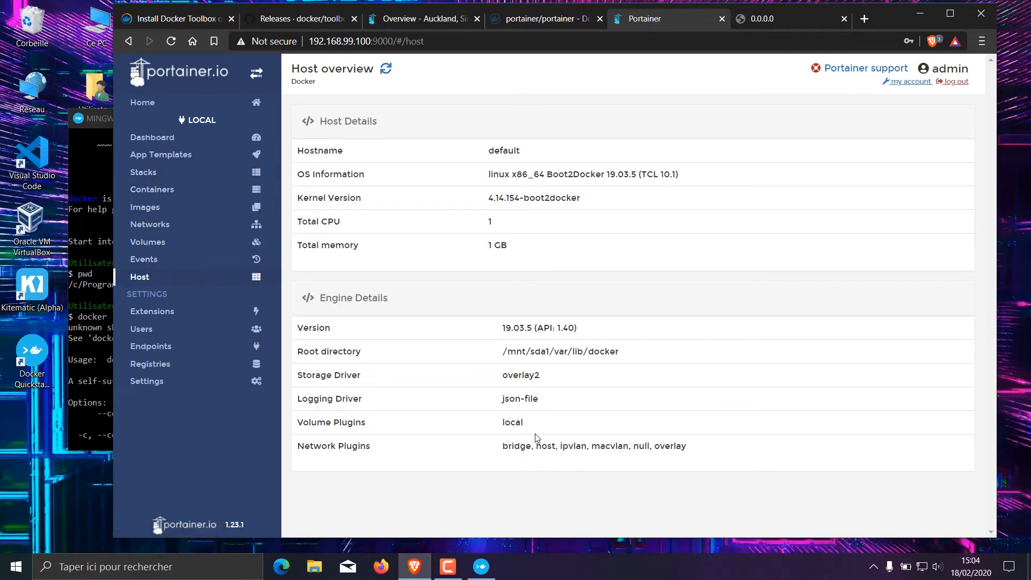
# Open the logs of the jolly_noether container from the container list and read the log output and viewer settings.
pyautogui.click(171, 191)
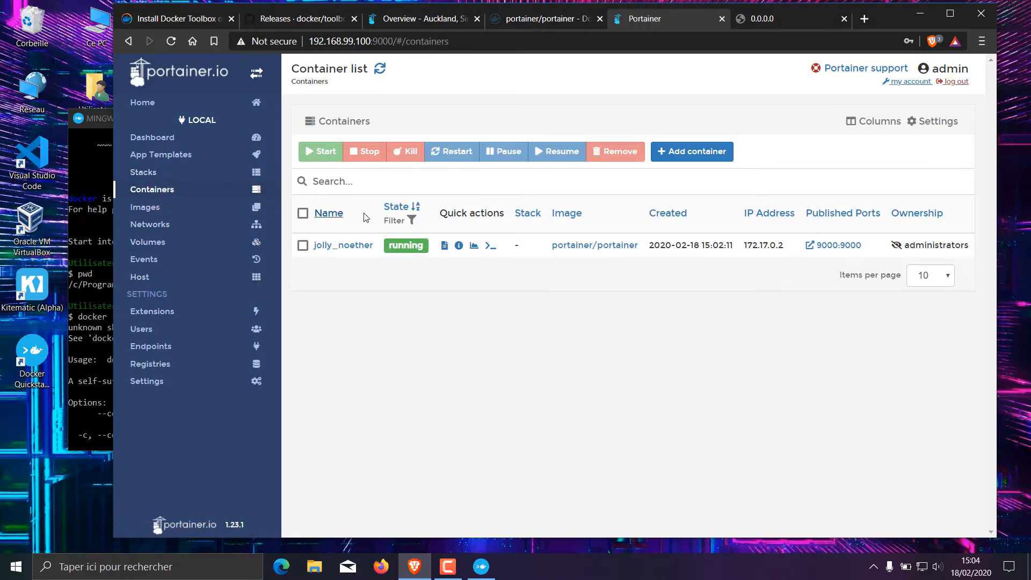
pyautogui.click(446, 246)
pyautogui.scroll(-1, 445, 239)
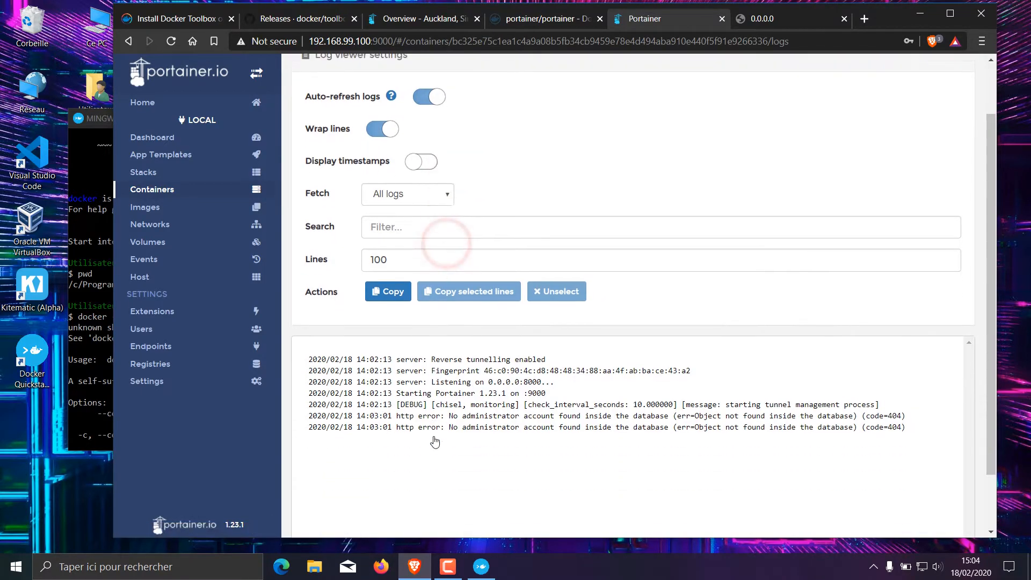
pyautogui.scroll(1, 378, 189)
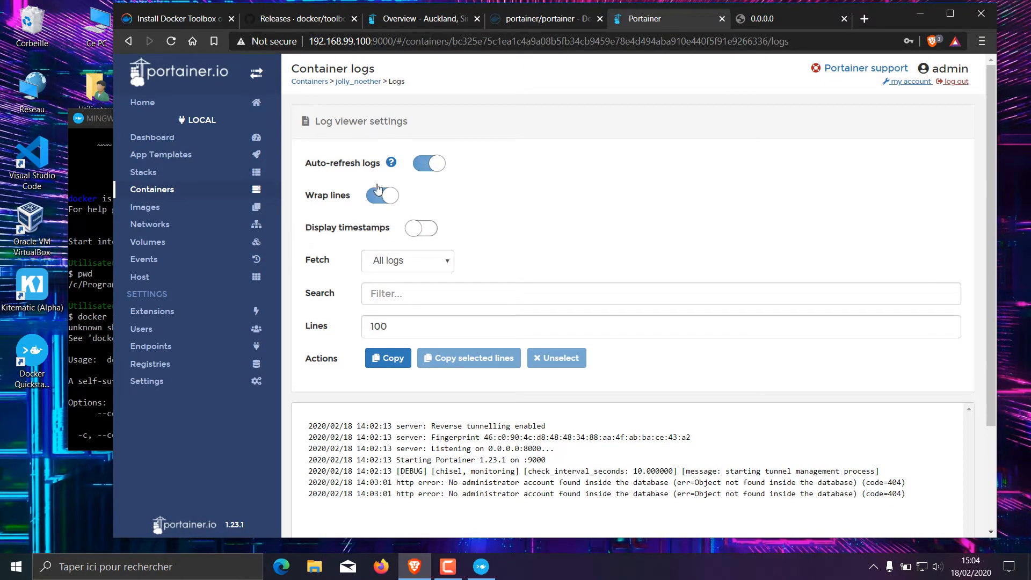
# Try to connect to the jolly_noether container's console as the default user with the bash command and with a custom command.
pyautogui.click(213, 192)
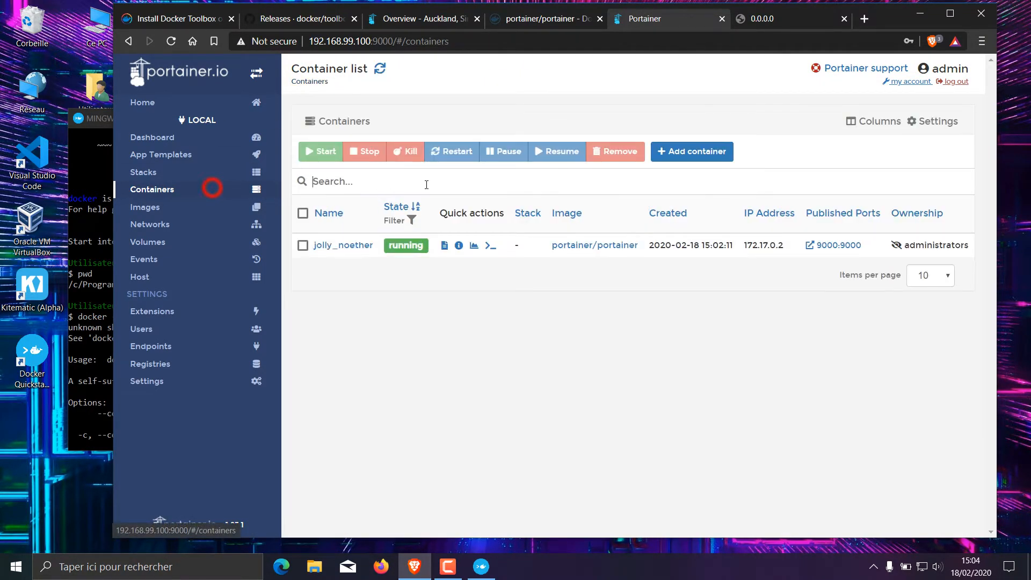
pyautogui.click(490, 248)
pyautogui.click(344, 260)
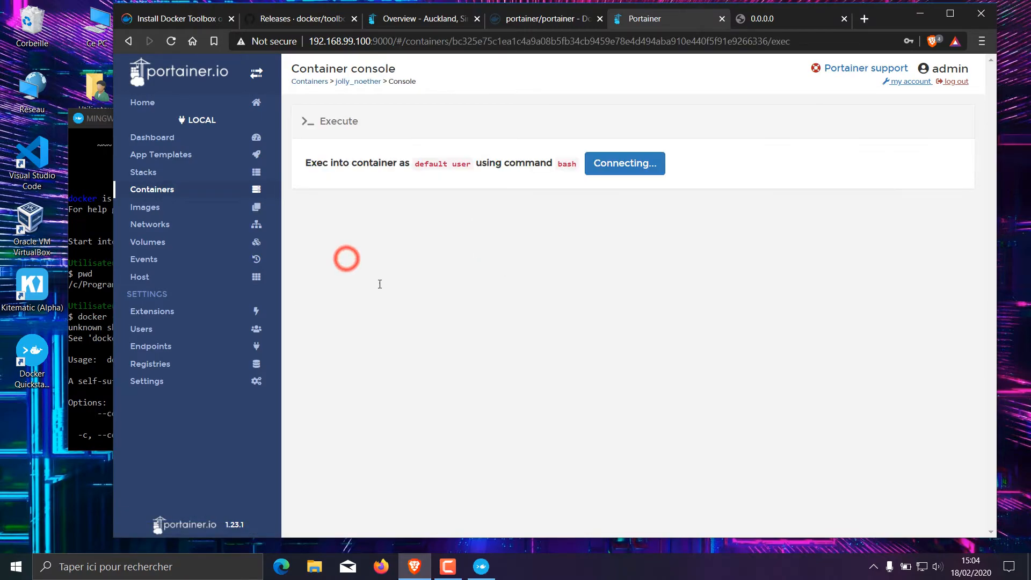
pyautogui.click(339, 267)
pyautogui.click(426, 198)
pyautogui.click(339, 262)
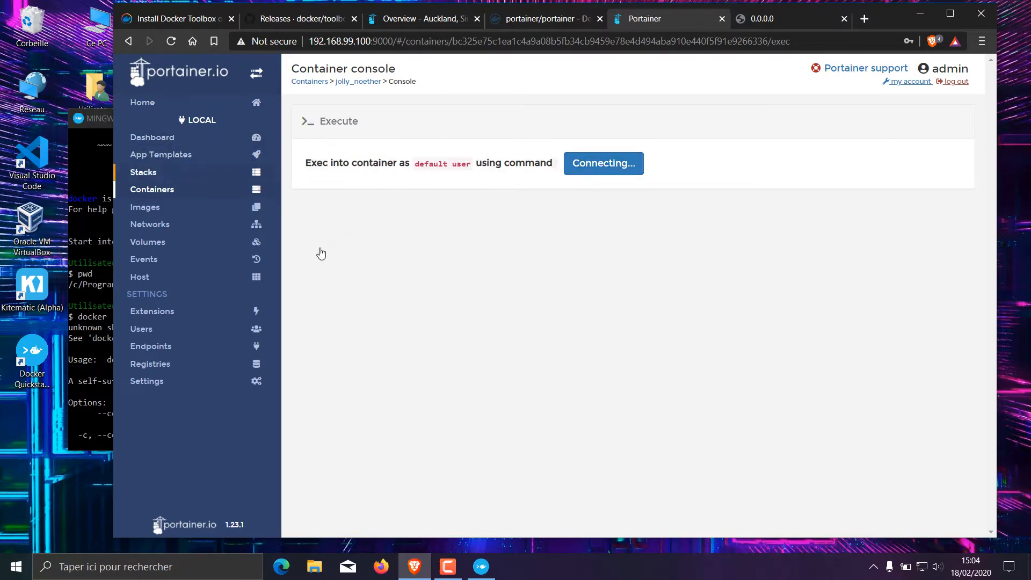
# Open the jolly_noether container's statistics and examine its memory, CPU and network usage and running processes.
pyautogui.click(165, 191)
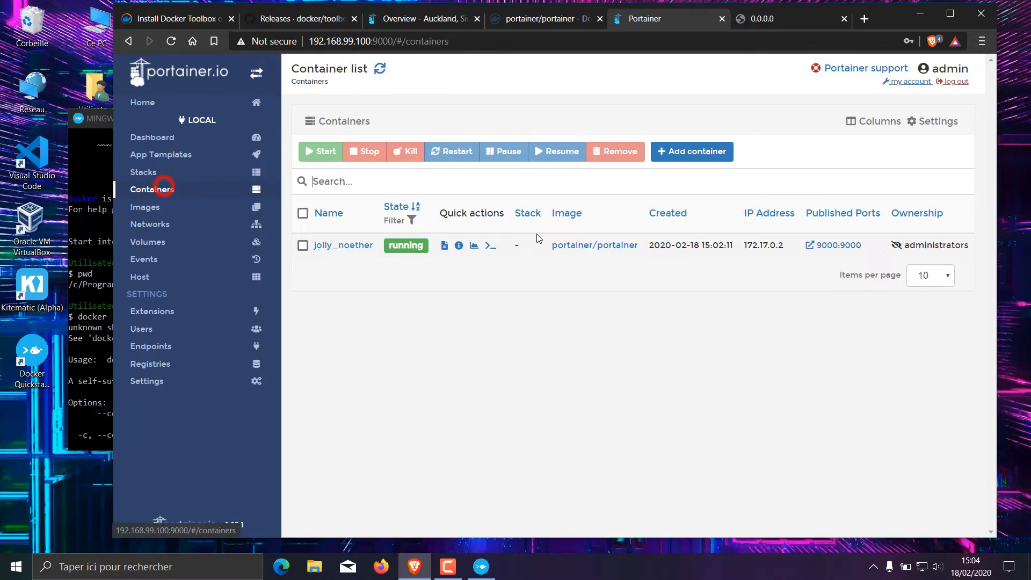
pyautogui.click(474, 245)
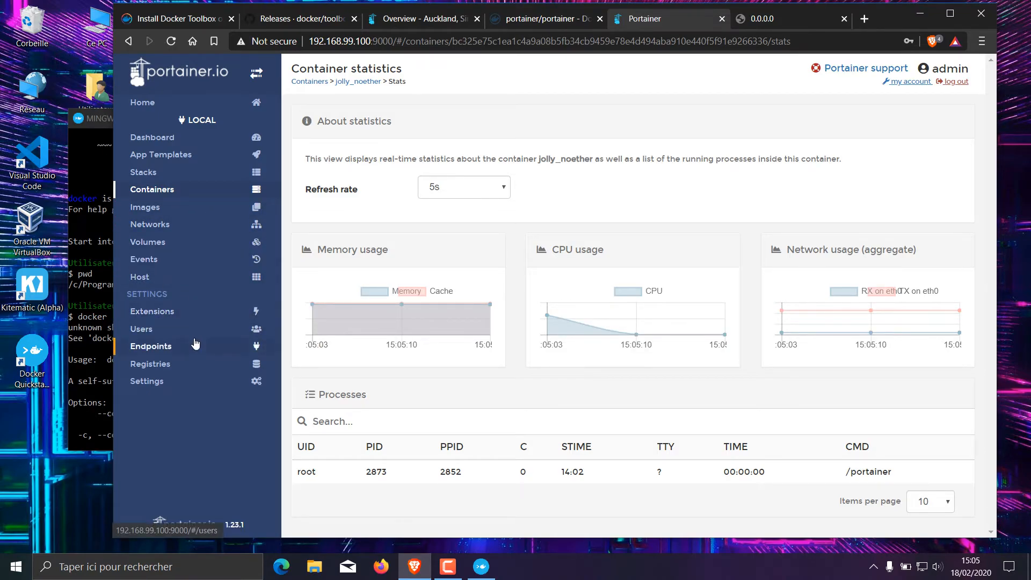
# Review the endpoints, extensions, users, application settings, authentication settings and About information of Portainer.
pyautogui.click(194, 355)
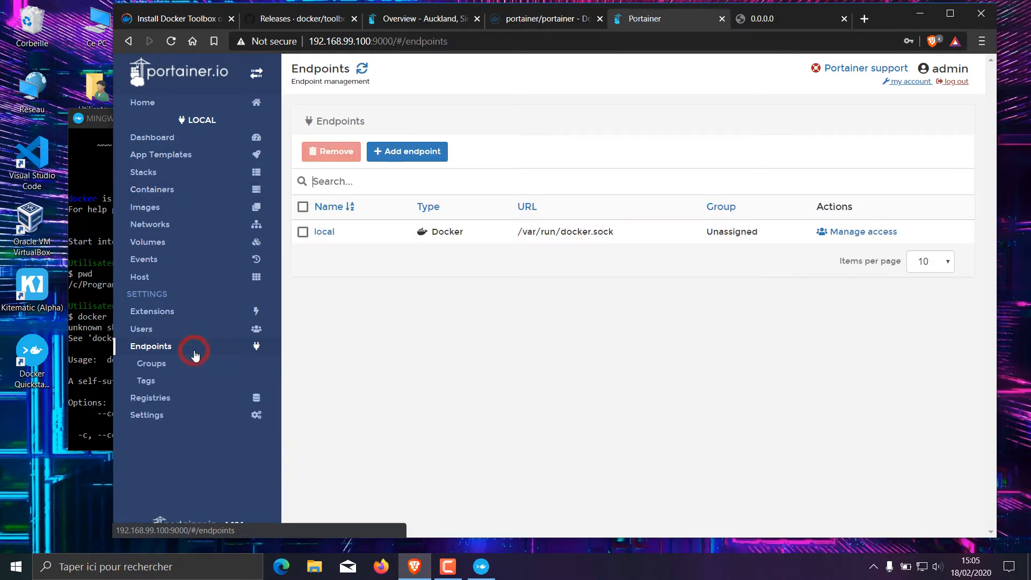
pyautogui.click(173, 317)
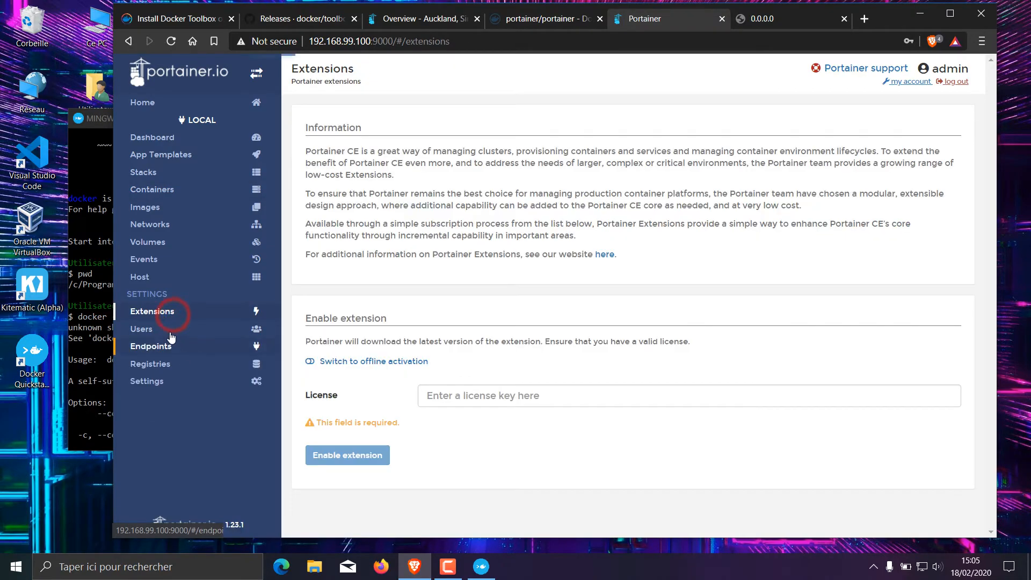
pyautogui.click(172, 329)
pyautogui.scroll(-1, 474, 299)
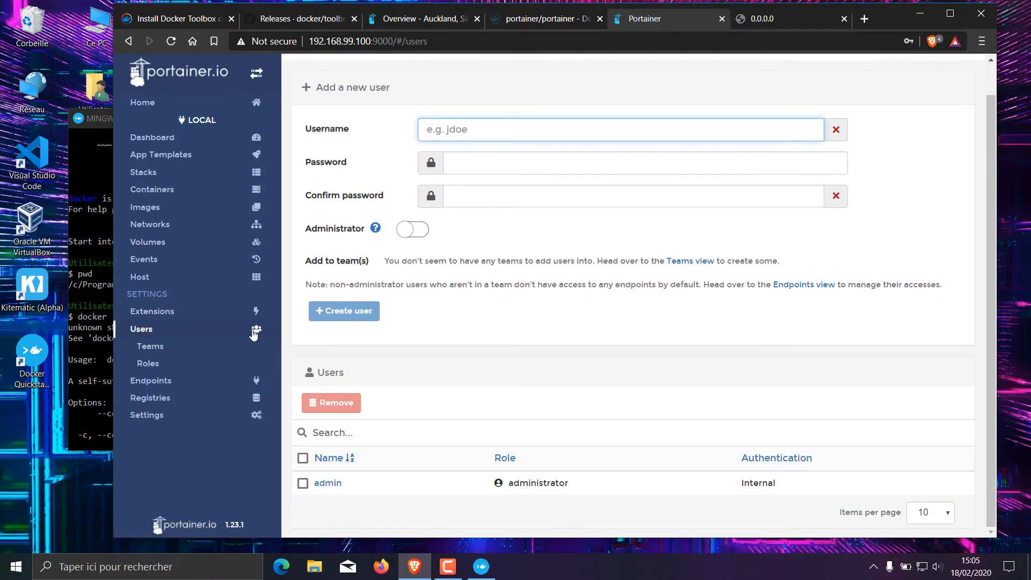
pyautogui.click(161, 415)
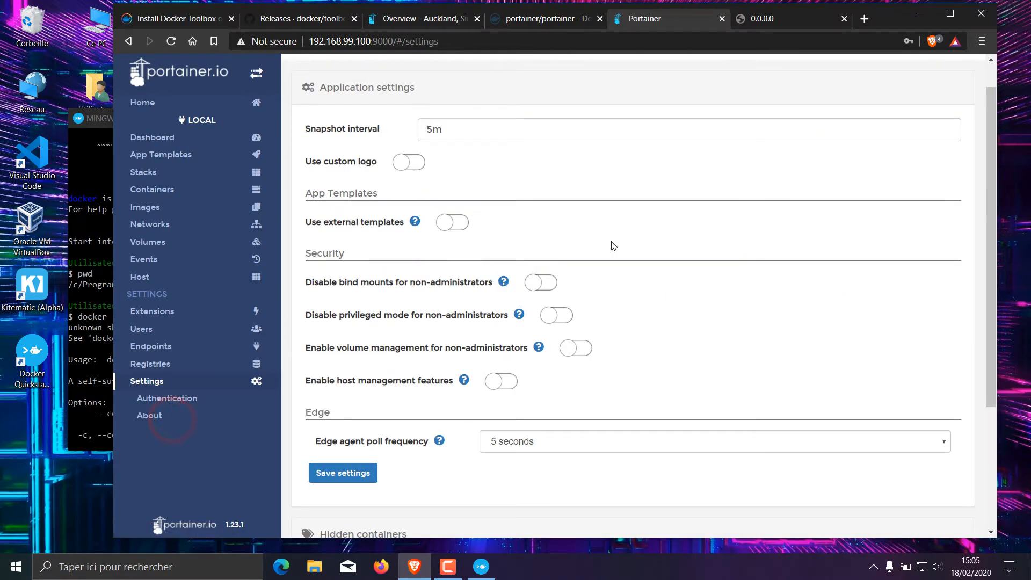
pyautogui.scroll(-3, 531, 408)
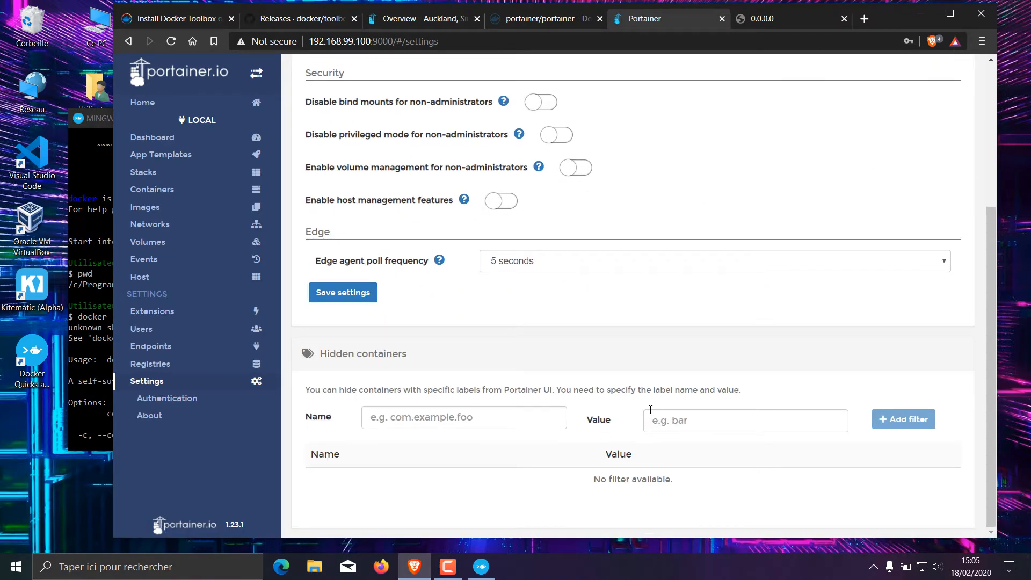
pyautogui.click(205, 400)
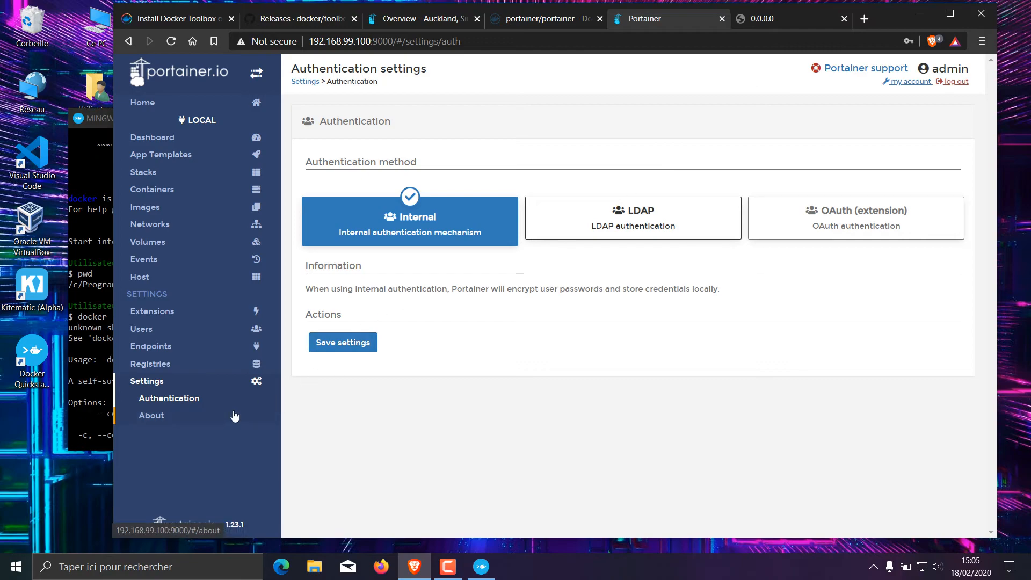
pyautogui.click(213, 417)
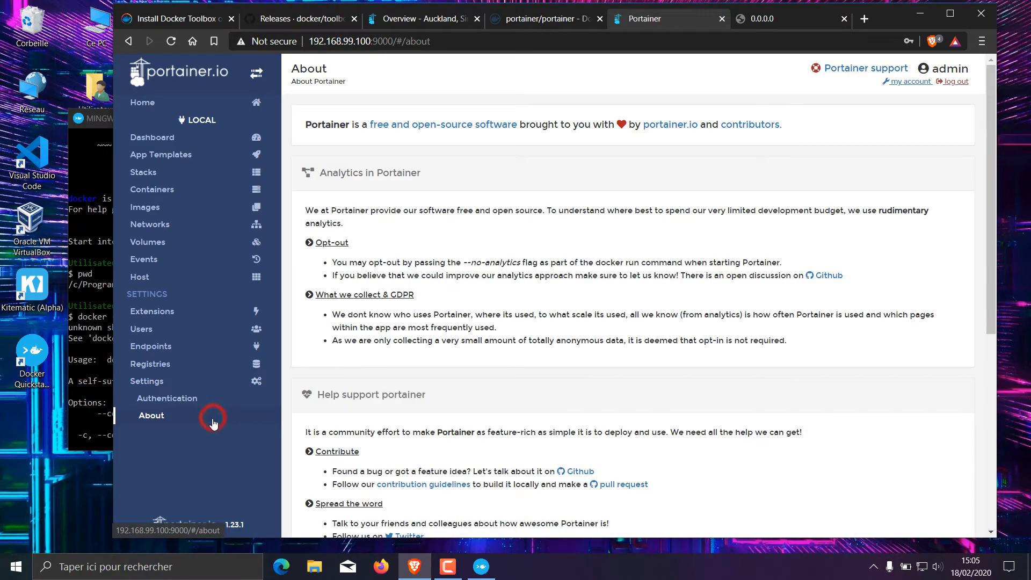
pyautogui.click(170, 382)
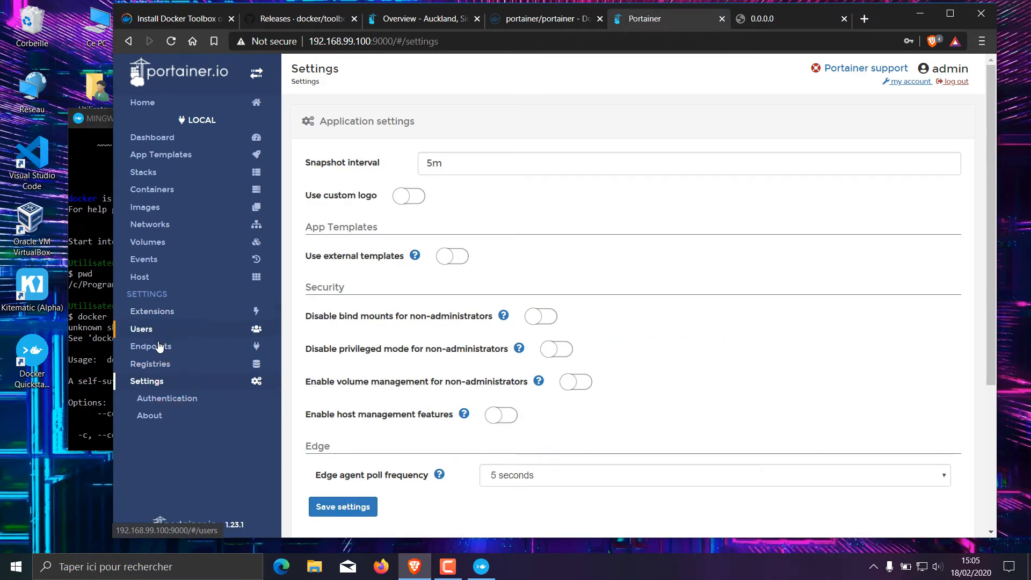
# Set the local endpoint's Public IP to 192.168.99.100, without protocol or trailing slash, and update the endpoint.
pyautogui.click(173, 352)
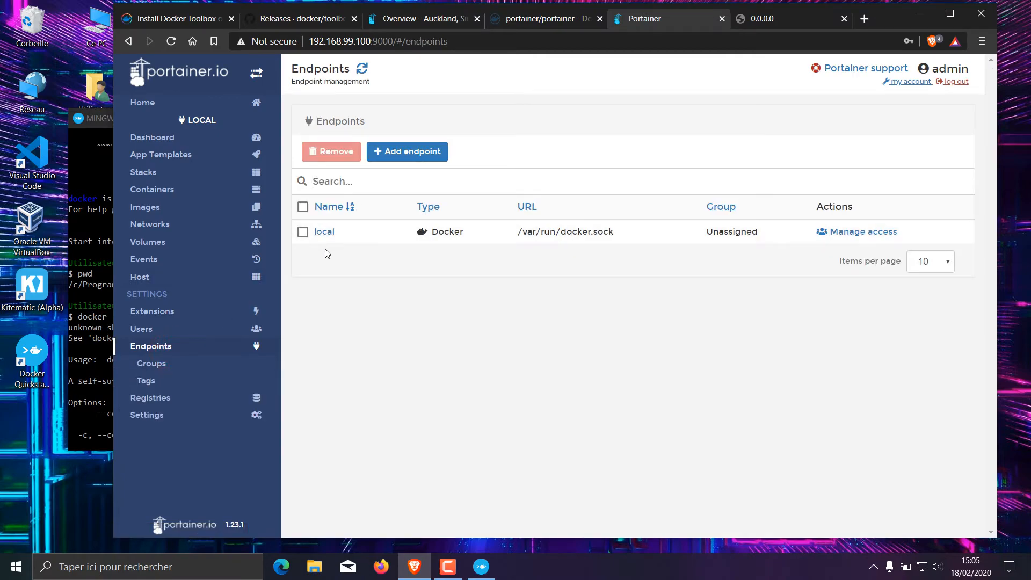
pyautogui.click(324, 229)
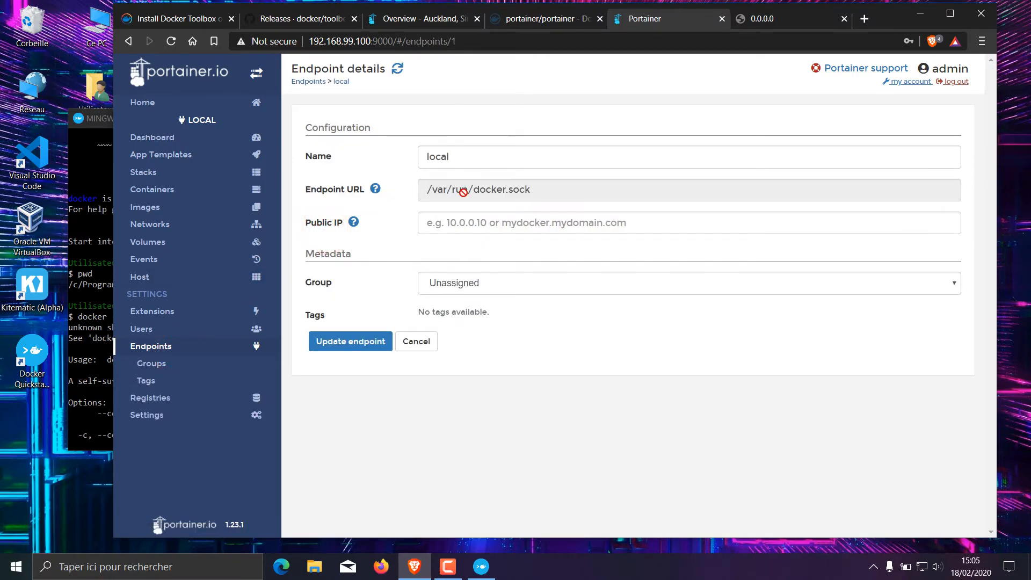
pyautogui.click(439, 225)
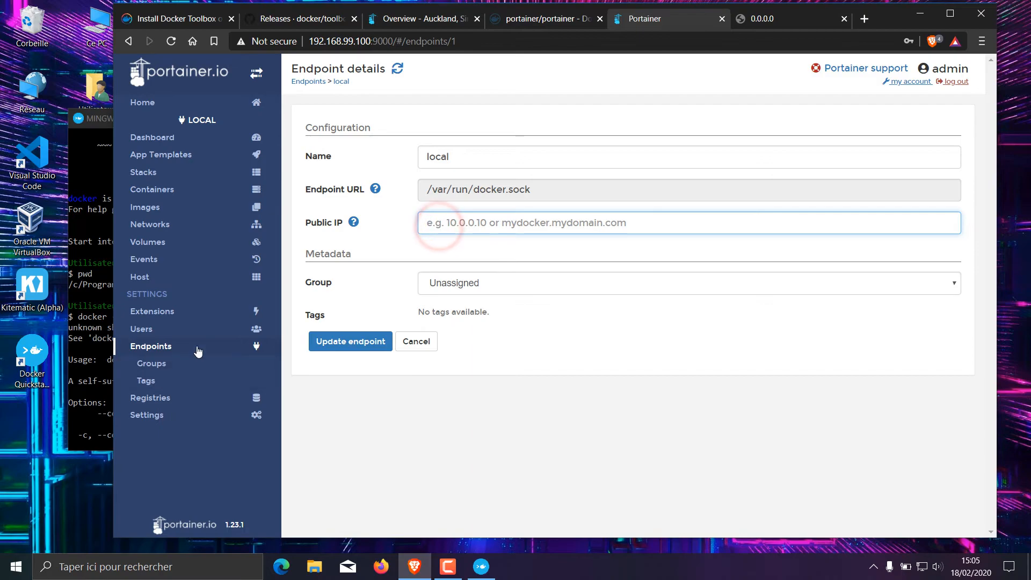
pyautogui.click(151, 343)
pyautogui.click(324, 235)
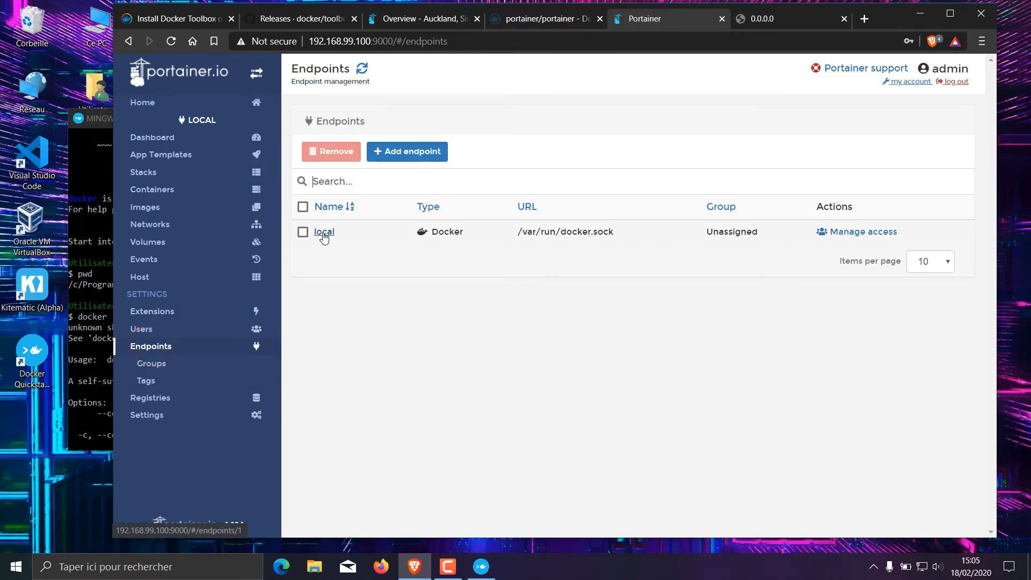
pyautogui.click(484, 222)
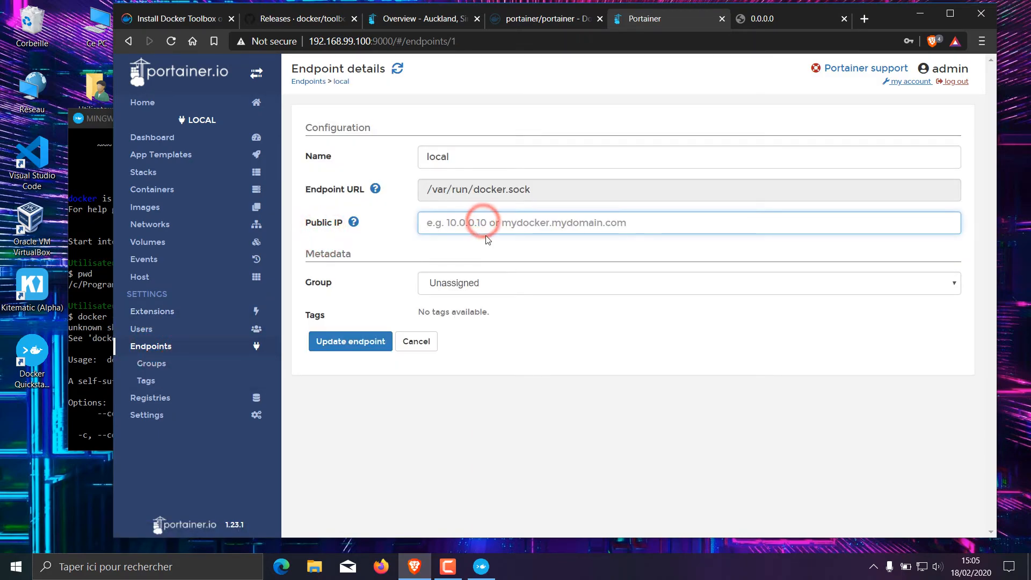
pyautogui.moveTo(370, 40); pyautogui.dragTo(354, 40)
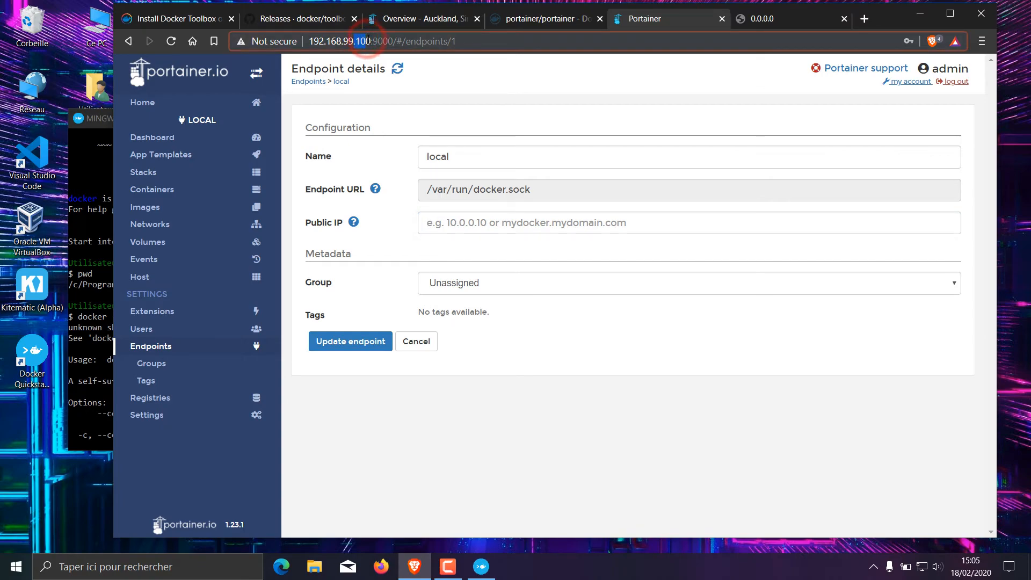
pyautogui.click(465, 214)
pyautogui.write('http://192.168.99.100/')
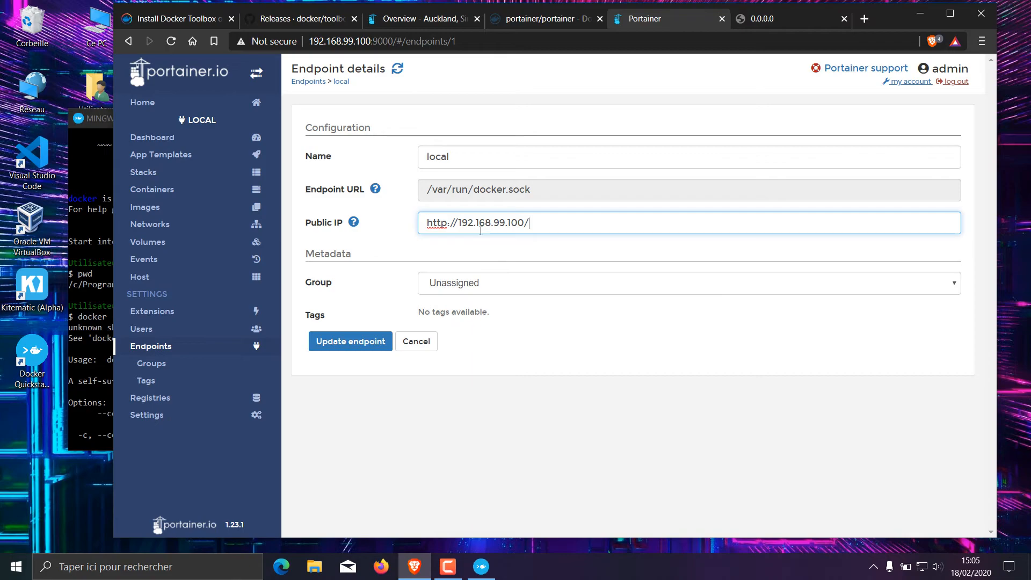
pyautogui.moveTo(428, 222); pyautogui.dragTo(458, 223)
pyautogui.press('BackSpace')
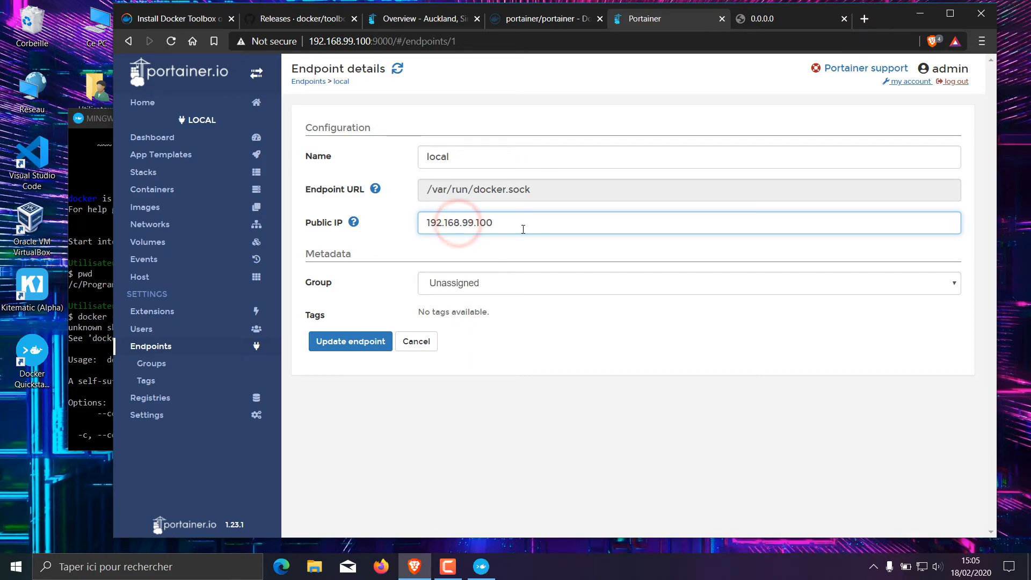
pyautogui.click(355, 344)
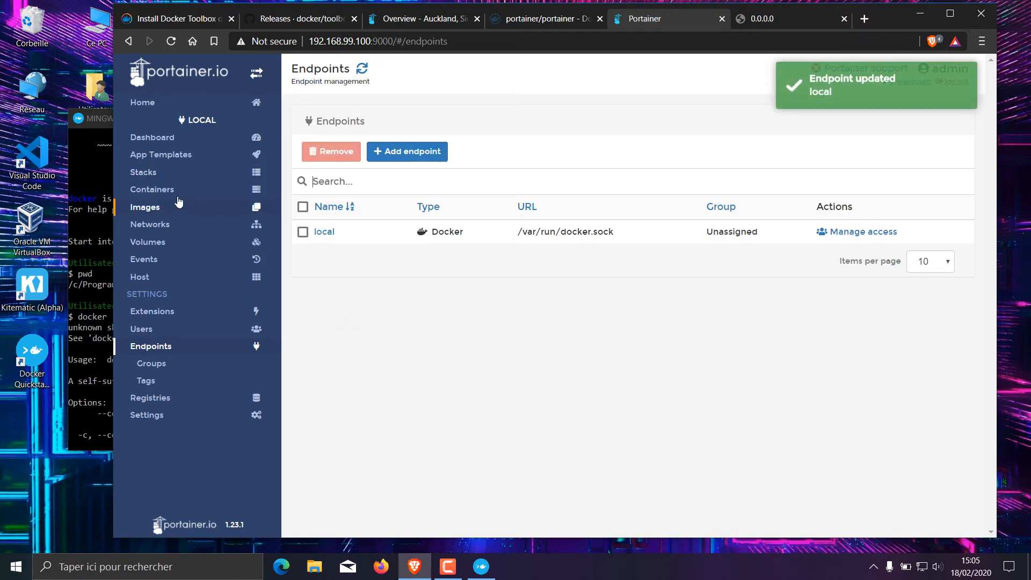
# Follow the jolly_noether container's published port link 9000:9000 and inspect the IP address and port it opens.
pyautogui.click(177, 200)
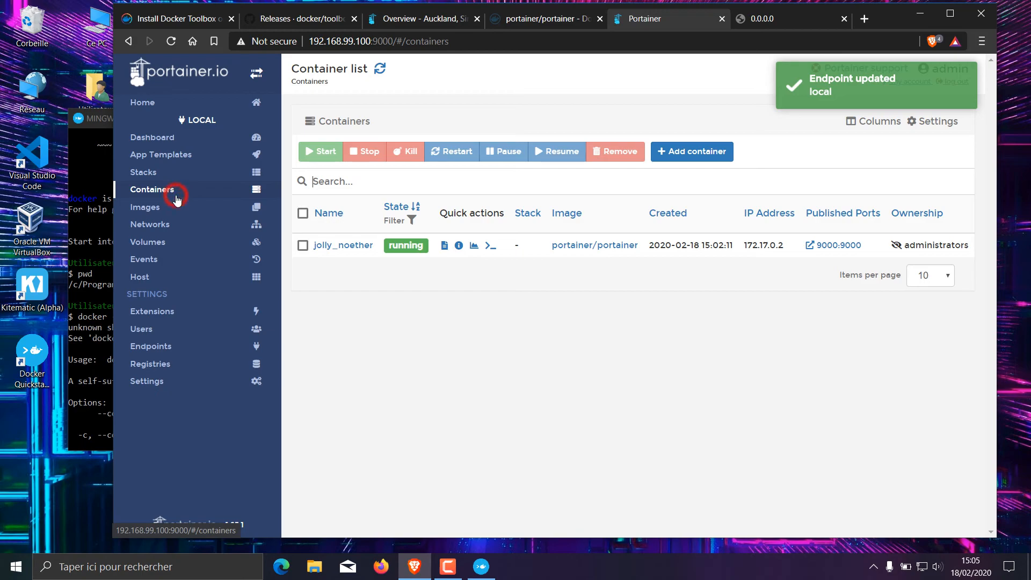
pyautogui.click(826, 247)
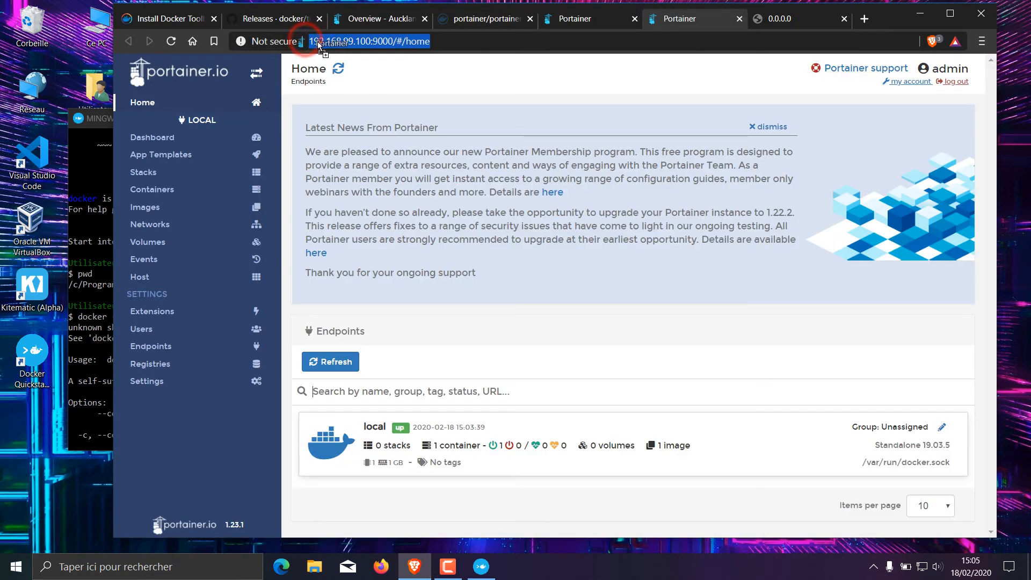
pyautogui.click(275, 41)
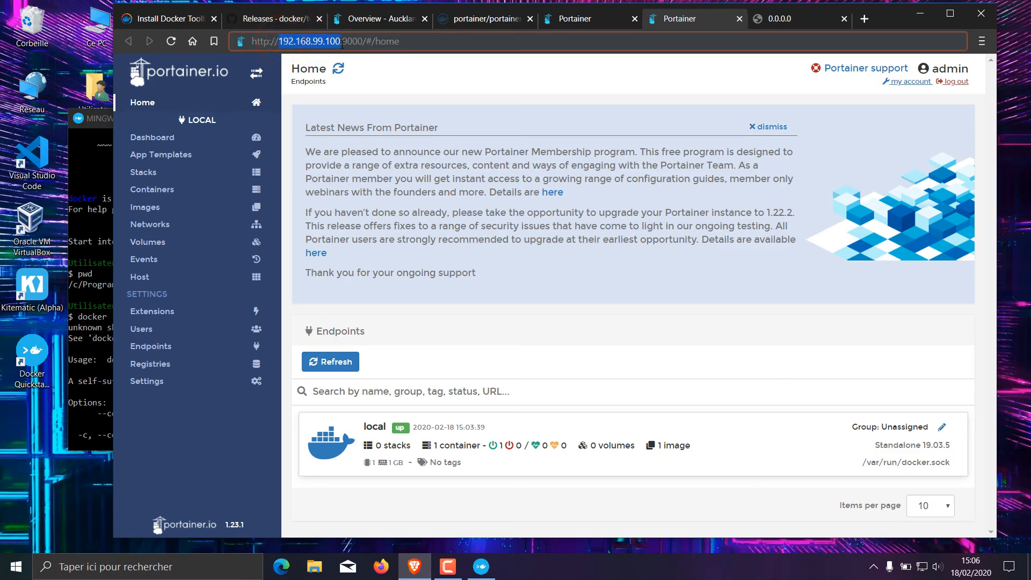
pyautogui.moveTo(341, 42); pyautogui.dragTo(376, 42)
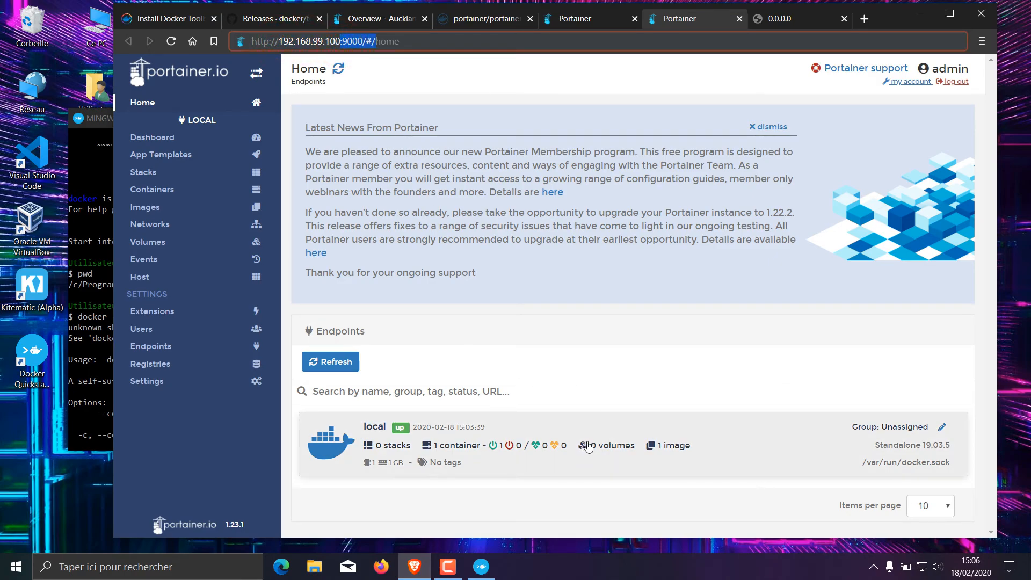
# Close the duplicate Portainer tab and open the local endpoint's dashboard.
pyautogui.middleClick(686, 12)
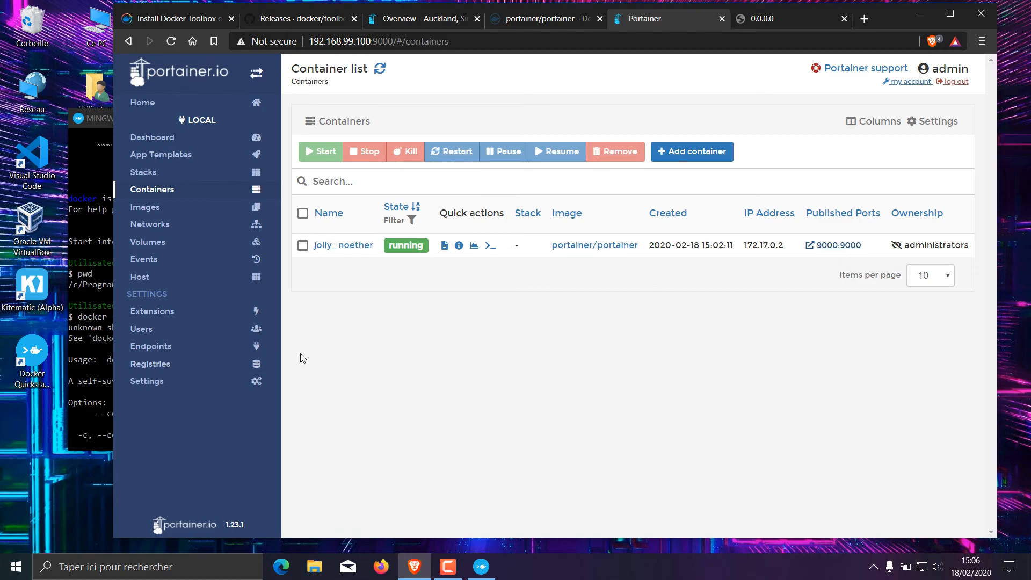
pyautogui.click(192, 134)
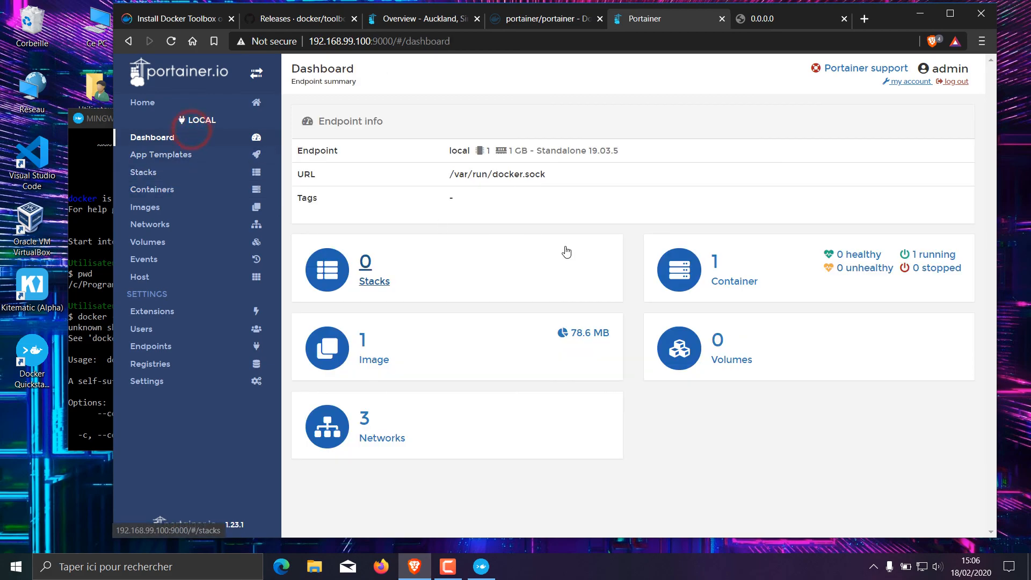